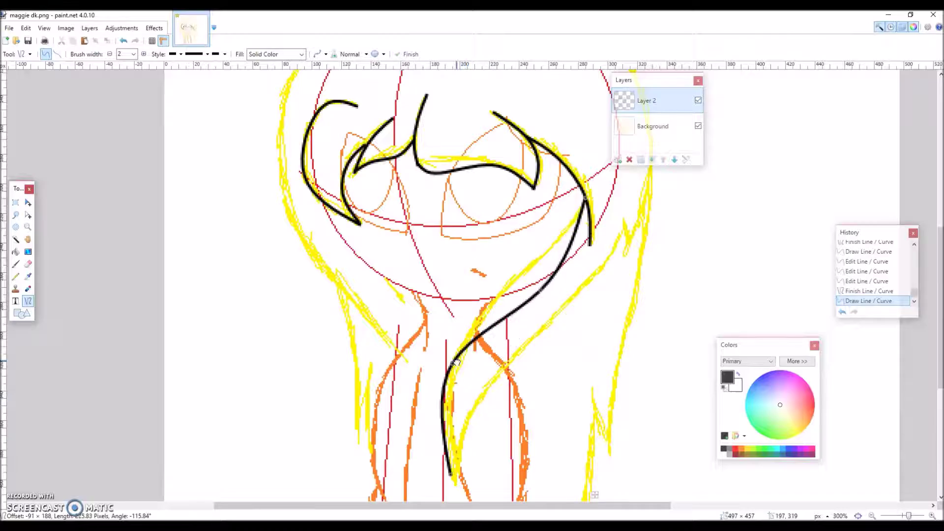
- Trace the left outer hair outline from the crown past the cheek and continue it down to the shoulder, following the yellow sketch
scroll(415, 128, "up", 3)
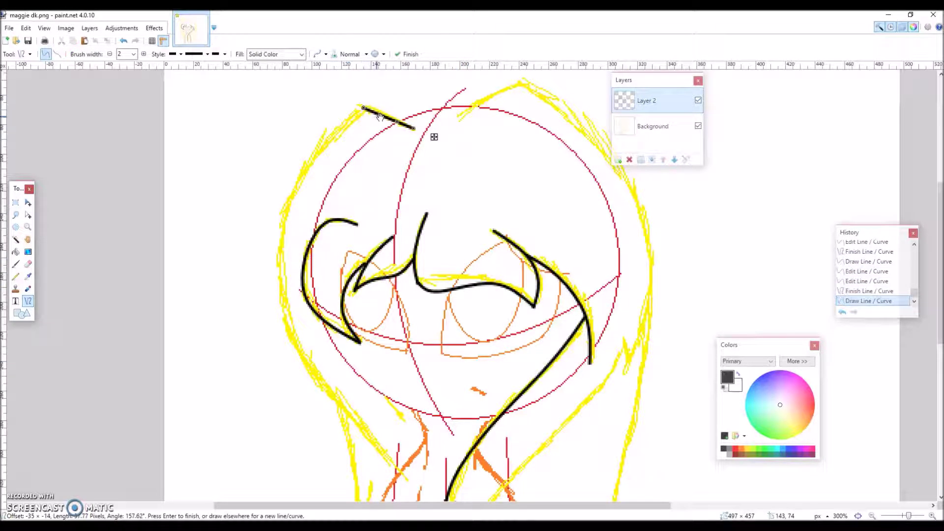
left_click_drag(402, 121, 363, 166)
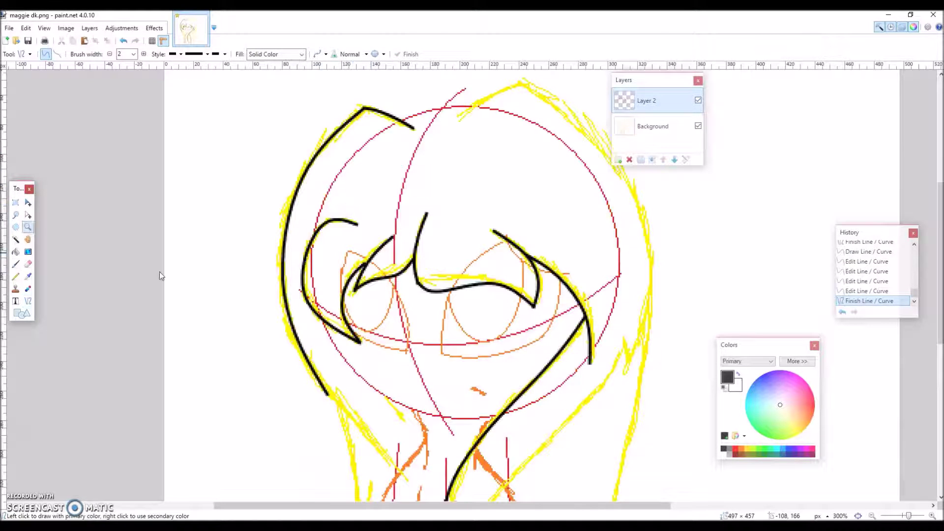
key("ctrl+plus")
key("ctrl+plus")
scroll(472, 285, "down", 5)
mouse_move(337, 245)
left_mouse_down()
mouse_move(467, 398)
mouse_move(462, 385)
left_mouse_up()
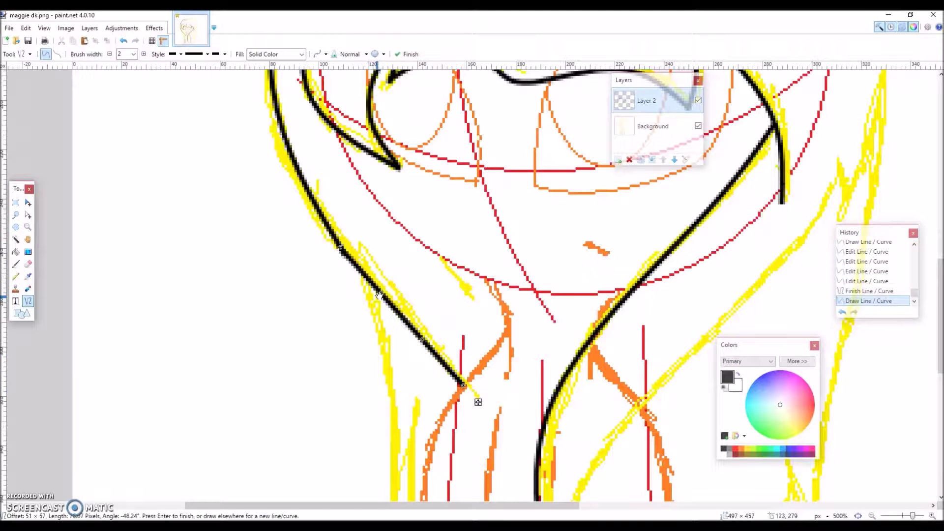
- Trace the curved jawline between the two side strands and the lower edges of both eyes
left_click_drag(337, 134, 632, 290)
left_click_drag(511, 226, 520, 290)
scroll(520, 290, "up", 2)
left_click_drag(535, 245, 703, 221)
left_click_drag(595, 236, 594, 254)
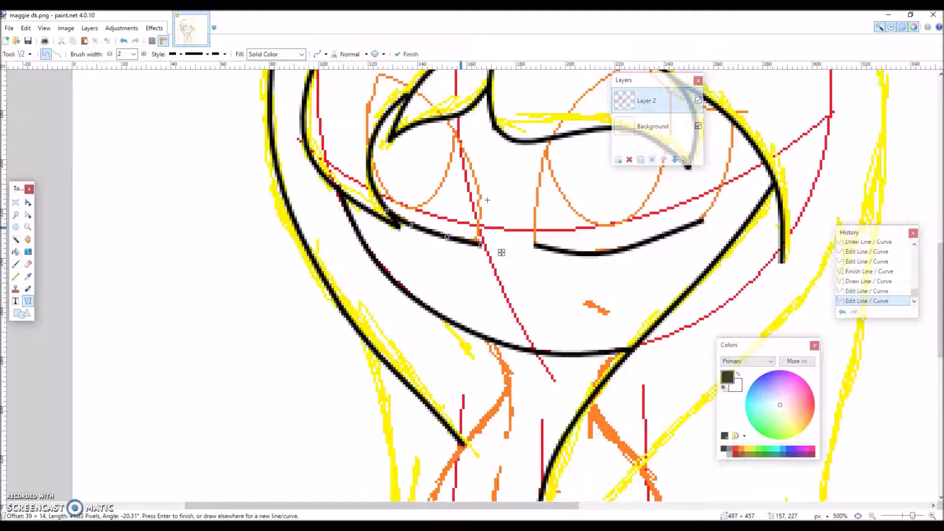
- Trace the side edges of both eyes with curves running up to the fringe
scroll(451, 233, "up", 2)
left_click_drag(481, 303, 452, 176)
left_click_drag(463, 221, 469, 219)
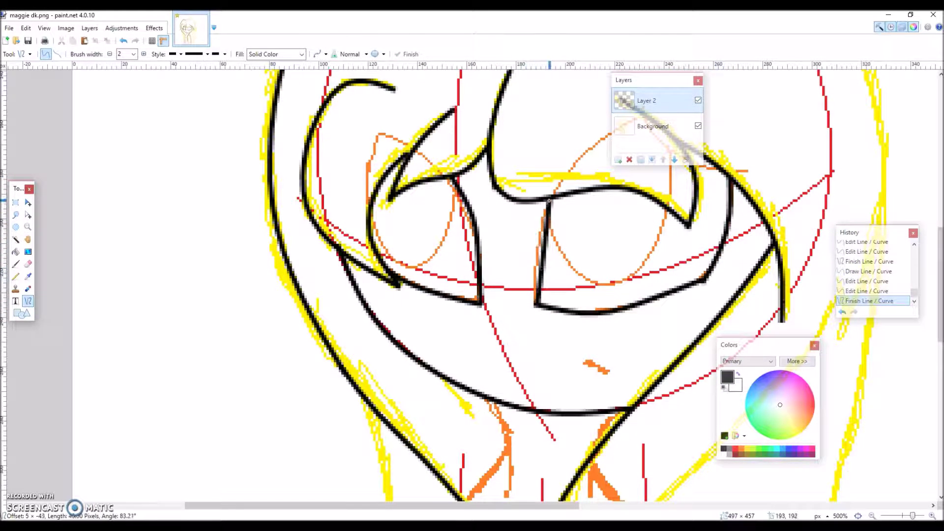
- Trace the U-shaped iris outlines inside both eyes and touch up the small nose stroke with the Eraser
mouse_move(370, 208)
left_mouse_down()
mouse_move(456, 185)
mouse_move(437, 249)
left_mouse_up()
left_click_drag(398, 200, 395, 264)
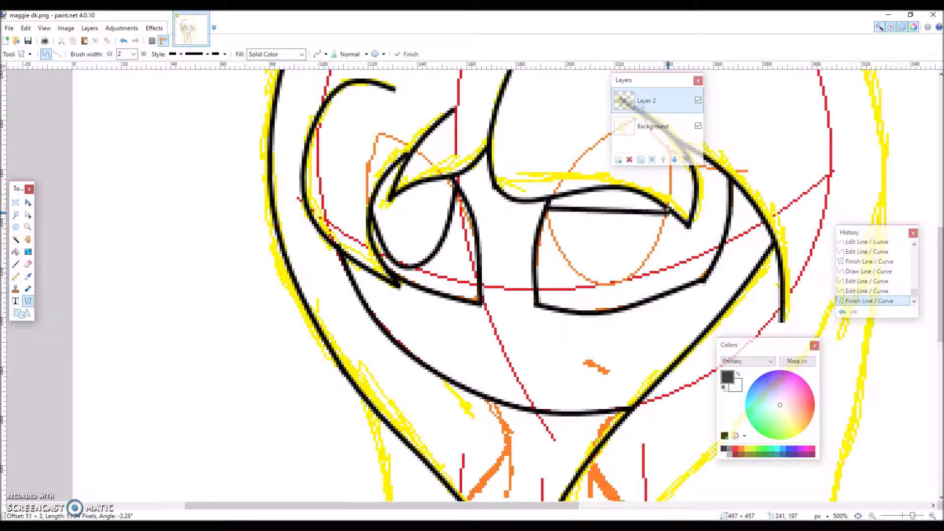
left_click_drag(667, 208, 667, 208)
mouse_move(607, 208)
left_mouse_down()
mouse_move(571, 266)
mouse_move(565, 257)
left_mouse_up()
left_click_drag(634, 256, 613, 273)
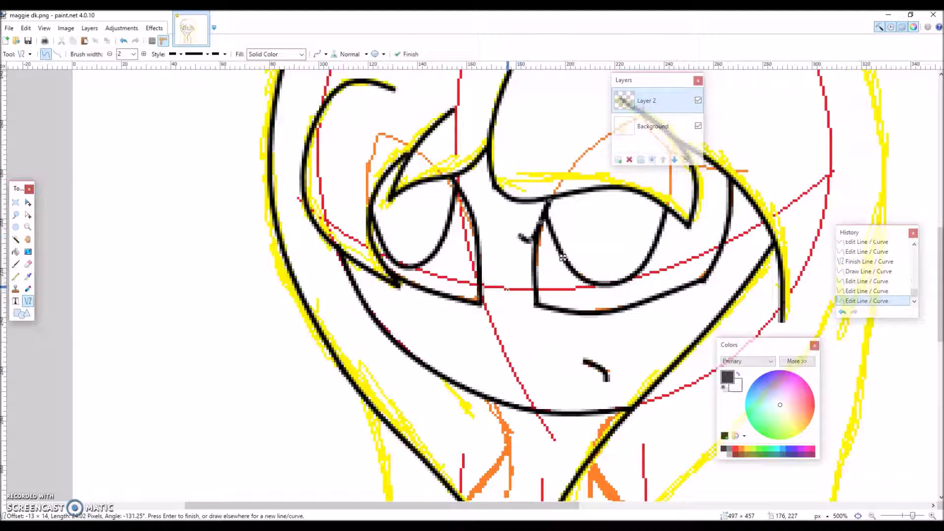
key("e")
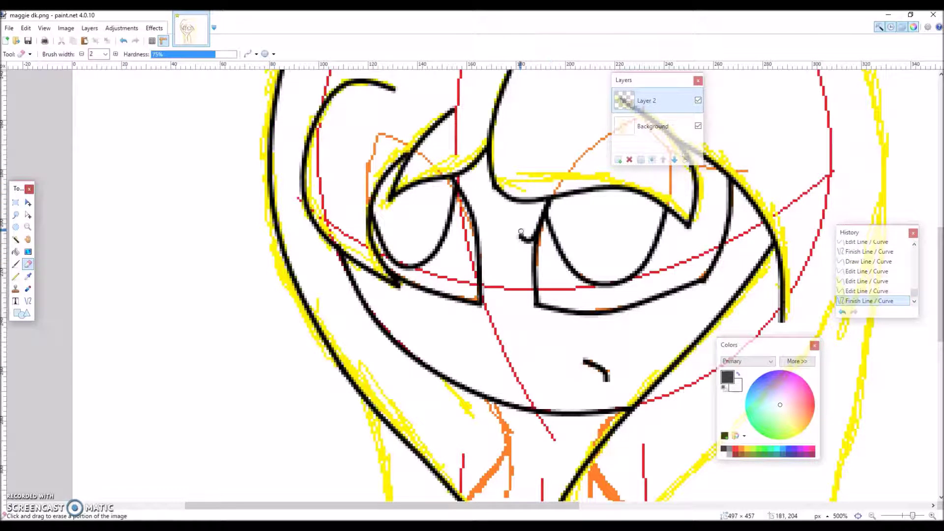
- Trace the long inner line down the left side of the body and the left side of the neck with curves
left_click(28, 300)
scroll(491, 246, "down", 10)
left_click_drag(498, 71, 478, 412)
left_click_drag(481, 293, 487, 294)
scroll(487, 293, "up", 4)
left_click_drag(488, 104, 495, 200)
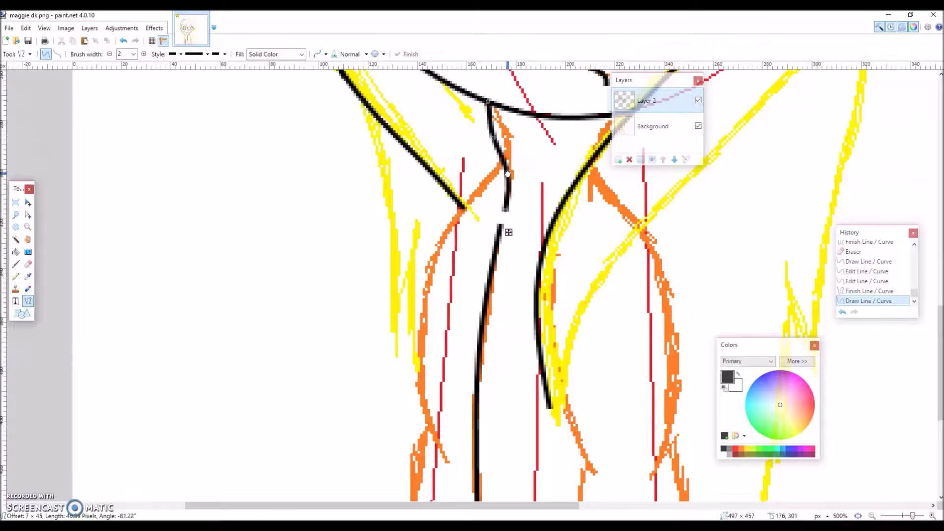
left_click_drag(504, 157, 446, 462)
mouse_move(476, 309)
left_mouse_down()
mouse_move(446, 241)
mouse_move(428, 345)
left_mouse_up()
left_click(123, 41)
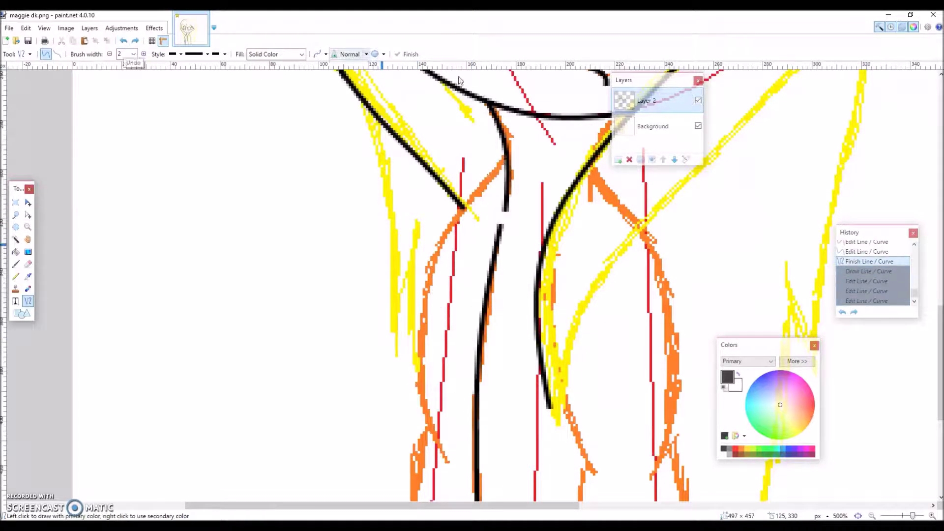
- Trace the left shoulder and outer body contour from the neck down, bulging along the orange sketch
left_click_drag(440, 242, 447, 461)
left_click_drag(443, 384, 421, 390)
left_click_drag(435, 305, 422, 304)
key("Return")
- Trace the lower left outer body contour from the crossing lines down to the canvas edge
scroll(433, 334, "down", 3)
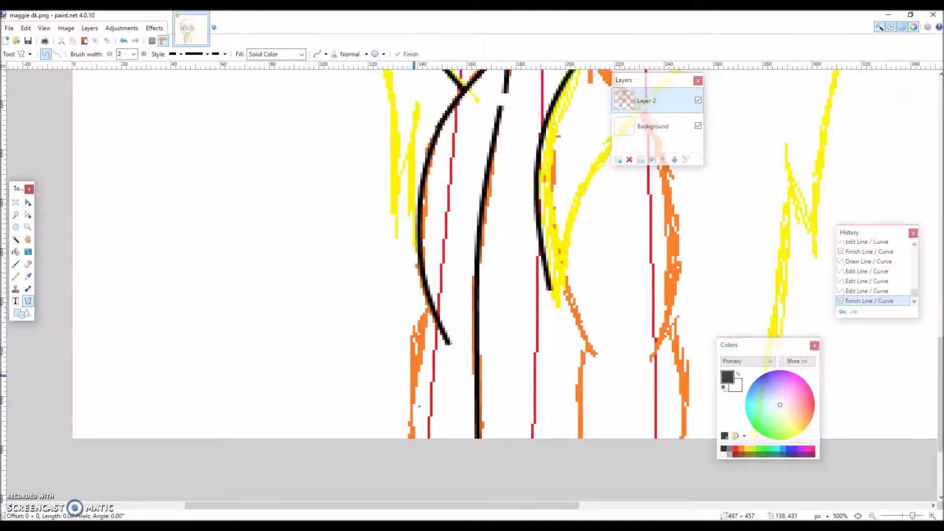
left_click_drag(419, 416, 417, 432)
left_click_drag(430, 361, 424, 373)
left_click_drag(431, 306, 428, 319)
- Trace the hair edge right of the parting and draw the outer curve of a tall tuft rising from the crown
scroll(433, 344, "up", 6)
scroll(433, 344, "right", 3)
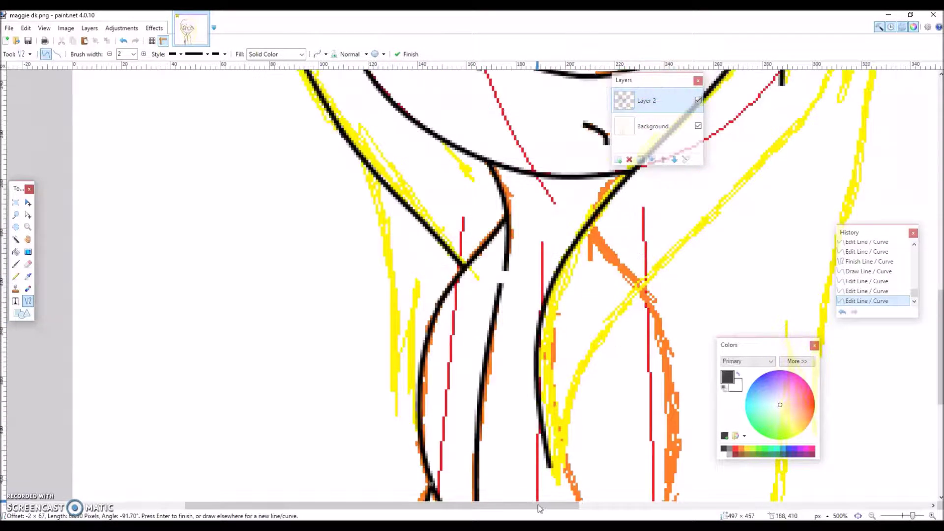
scroll(404, 205, "up", 6)
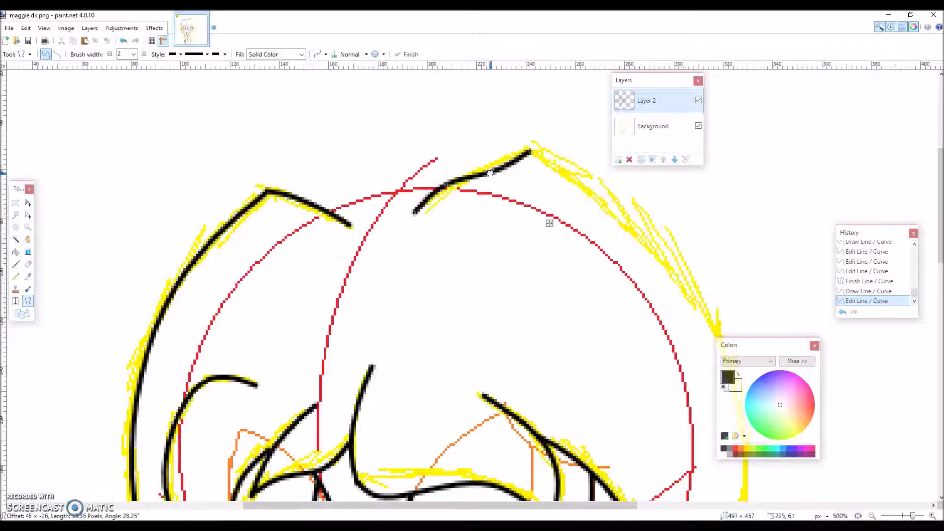
scroll(381, 208, "up", 3)
left_click_drag(379, 333, 516, 171)
left_click_drag(448, 249, 400, 253)
left_click_drag(471, 195, 457, 204)
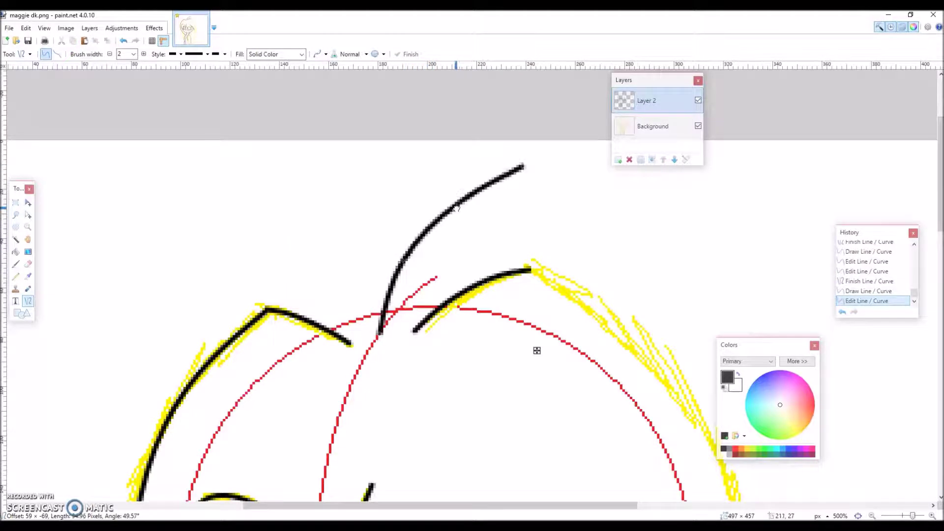
- Close the tall tuft with an inner curve and draw a smaller tuft bending left beside it
key("Return")
left_click_drag(523, 167, 413, 338)
left_click_drag(450, 282, 422, 280)
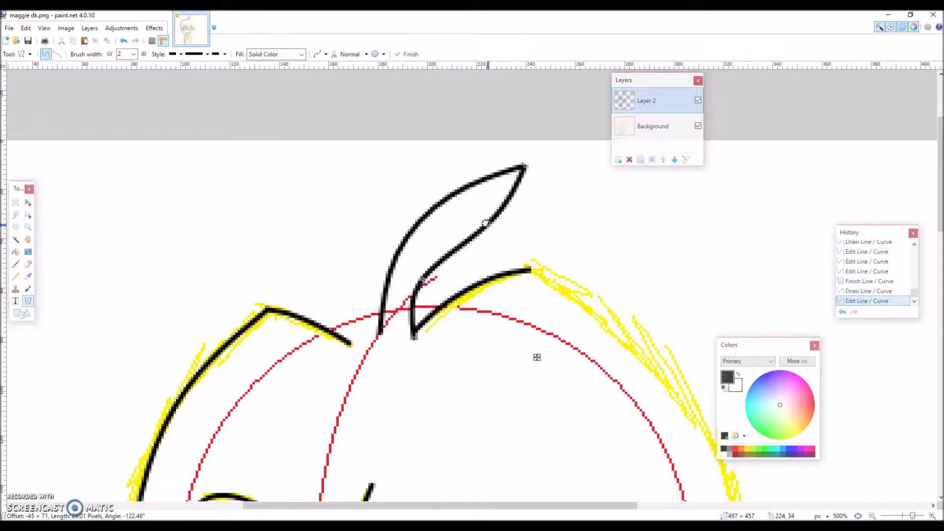
left_click_drag(487, 224, 464, 208)
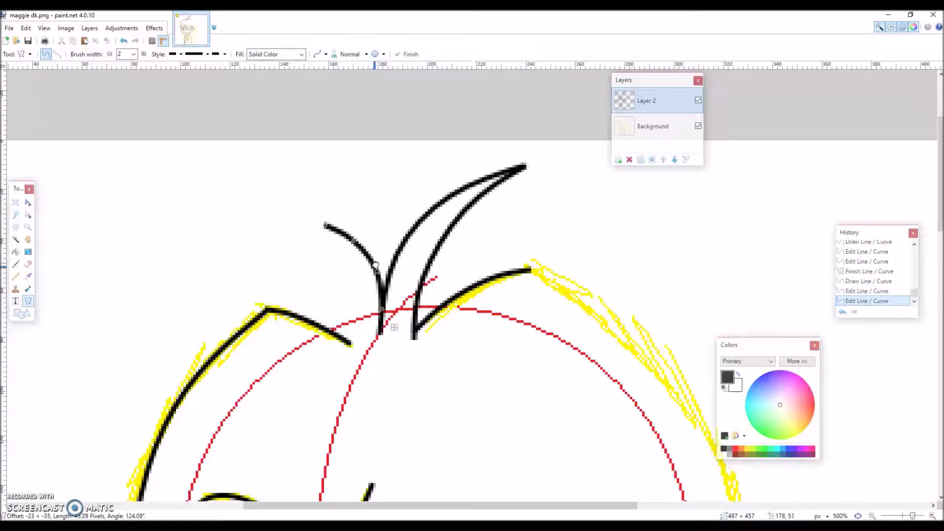
left_click_drag(359, 297, 343, 251)
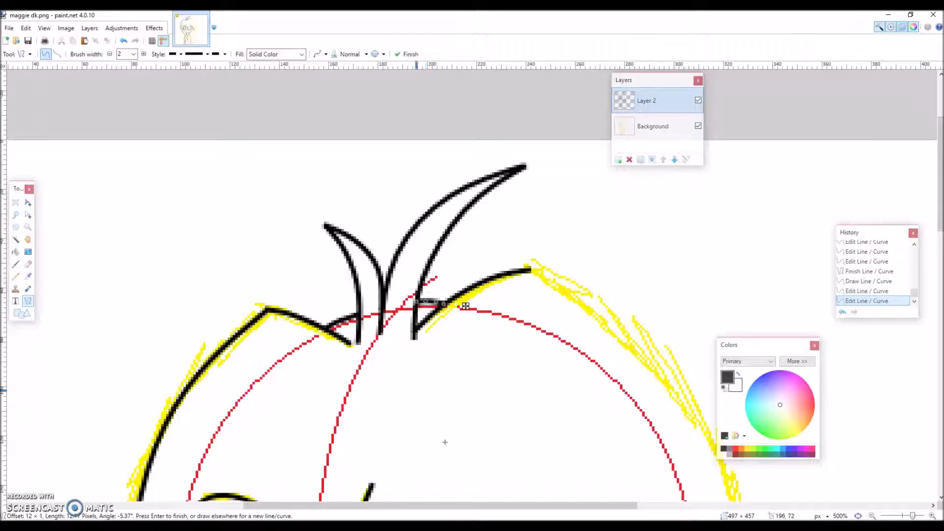
- Trace the right outer hair outline from the crown down to the strand tip beside the cheek
scroll(465, 306, "right", 3)
scroll(465, 306, "down", 3)
mouse_move(411, 74)
left_mouse_down()
mouse_move(580, 475)
mouse_move(551, 459)
left_mouse_up()
mouse_move(462, 211)
left_mouse_down()
mouse_move(516, 211)
mouse_move(551, 236)
mouse_move(526, 215)
mouse_move(541, 249)
left_mouse_up()
scroll(541, 266, "down", 5)
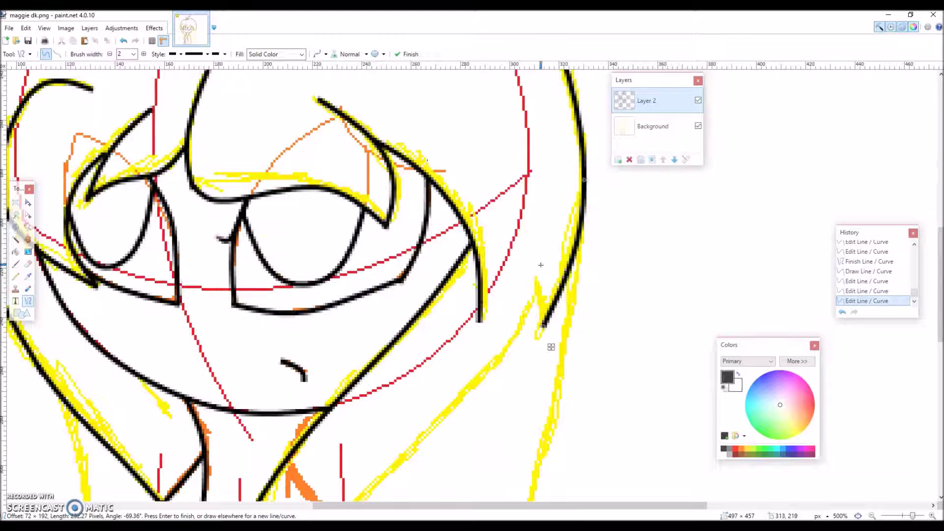
- Trace the outer edge of the right front strand down to its point, and add the short notch at its upper end
scroll(428, 472, "down", 5)
left_click_drag(545, 307, 252, 358)
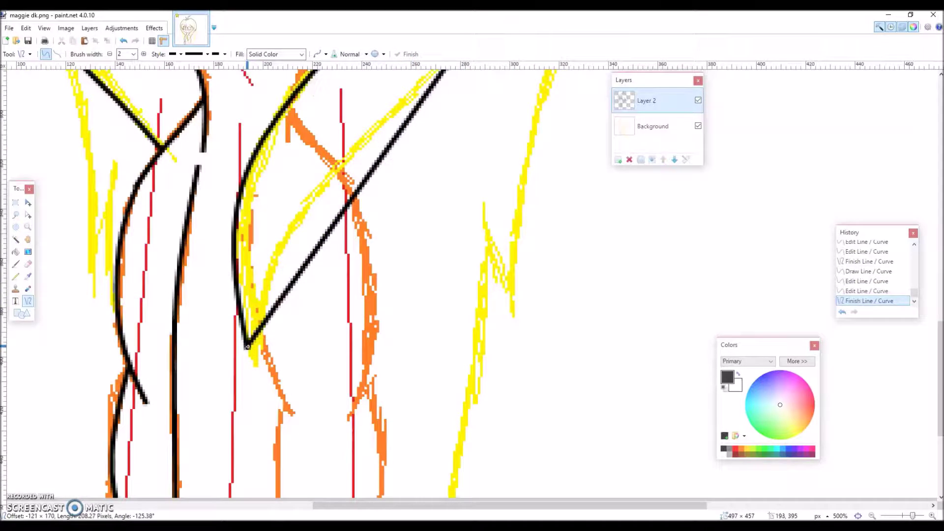
scroll(460, 235, "up", 5)
left_click_drag(459, 235, 550, 96)
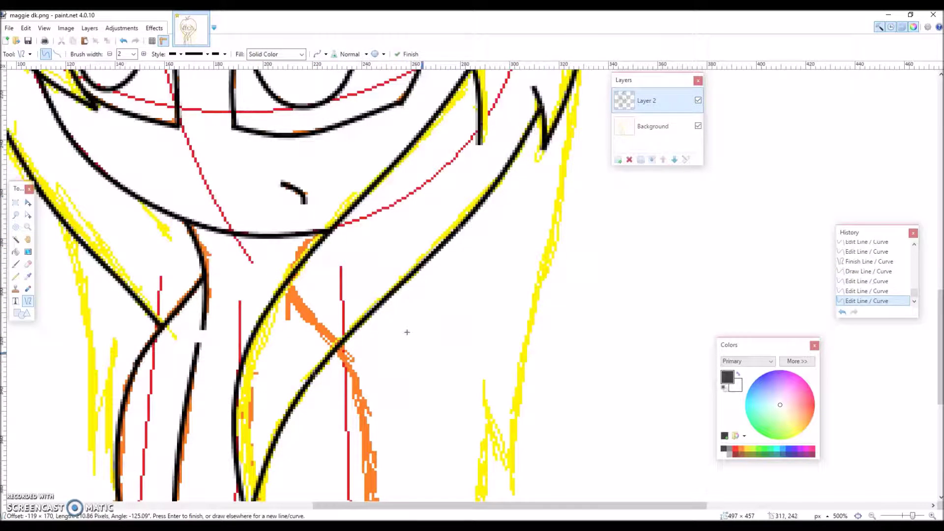
- Trace the right outer body contour from the front strand down to the canvas edge in two curves
scroll(430, 346, "down", 8)
left_click_drag(337, 108, 338, 361)
mouse_move(338, 290)
left_mouse_down()
mouse_move(365, 289)
mouse_move(365, 478)
left_mouse_up()
left_click_drag(371, 344, 376, 362)
left_click_drag(376, 404, 380, 432)
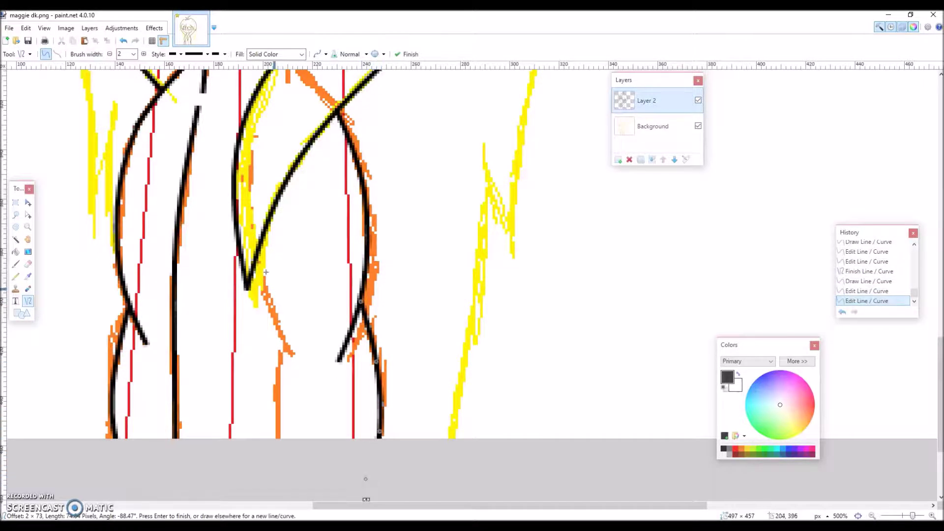
- Trace the lower inner body line beneath the right strand's tip and the right side of the neck below the chin
scroll(276, 498, "down", 3)
left_click_drag(276, 198, 270, 385)
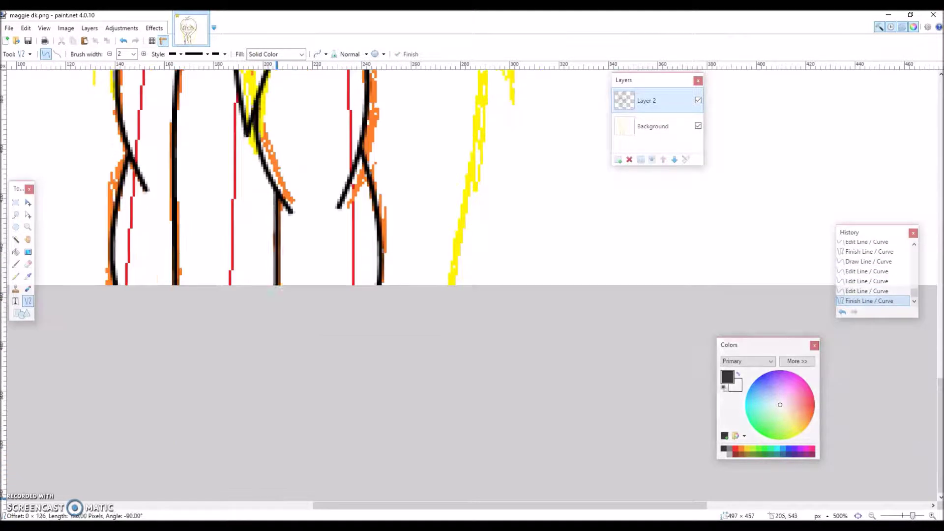
left_click_drag(277, 255, 278, 257)
scroll(295, 315, "up", 10)
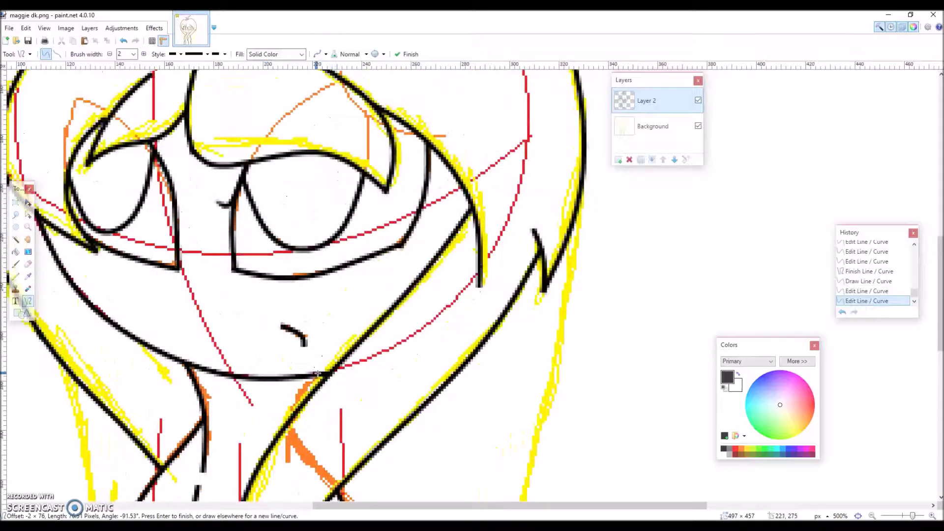
scroll(315, 340, "up", 5)
scroll(344, 319, "down", 4)
scroll(442, 295, "down", 2)
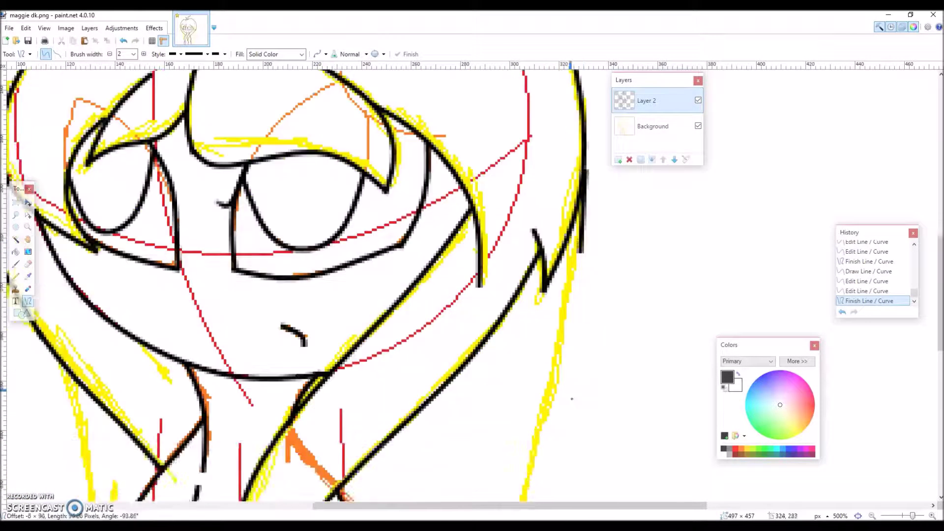
- Trace the long right back hair with its zigzag tip and the section running on below it
left_click_drag(585, 170, 511, 338)
scroll(565, 197, "up", 4)
scroll(585, 246, "down", 5)
left_click_drag(483, 192, 511, 342)
mouse_move(496, 268)
left_mouse_down()
mouse_move(456, 392)
mouse_move(461, 408)
left_mouse_up()
- Trace the left back hair below the cheek, including its pointed zigzag tip beside the arm
scroll(456, 392, "down", 5)
scroll(461, 408, "up", 2)
scroll(460, 442, "up", 1)
scroll(458, 344, "up", 3)
scroll(459, 344, "left", 3)
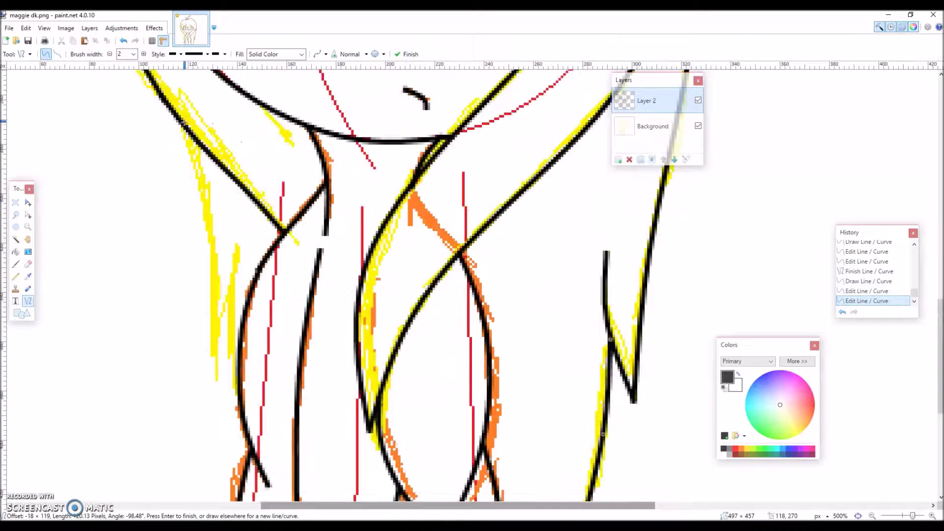
left_click_drag(183, 123, 212, 376)
mouse_move(230, 235)
left_mouse_down()
mouse_move(212, 376)
mouse_move(240, 358)
left_mouse_up()
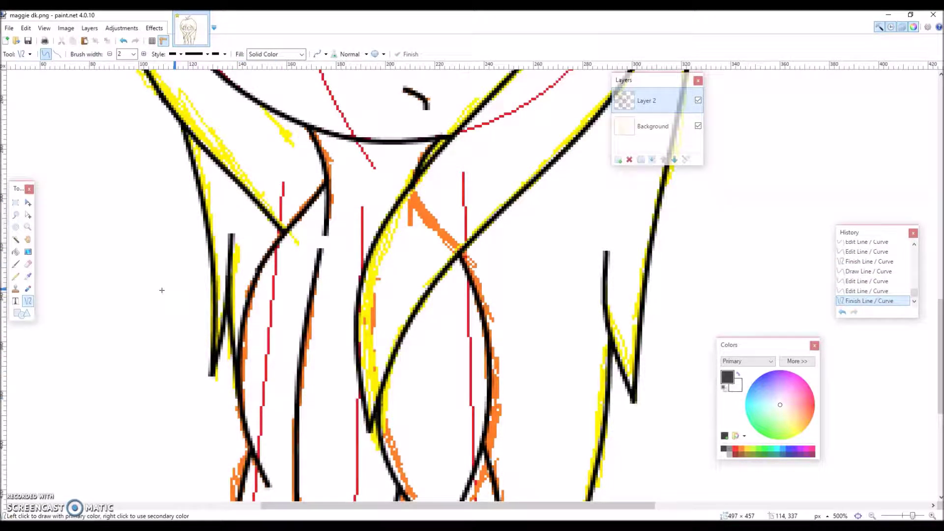
- Hide the Background layer and taper the open line ends of the fringe and side strands with the Eraser
left_click(28, 264)
left_click(698, 126)
scroll(327, 238, "up", 8)
left_click_drag(189, 175, 222, 177)
scroll(219, 295, "down", 1)
left_click_drag(580, 349, 613, 336)
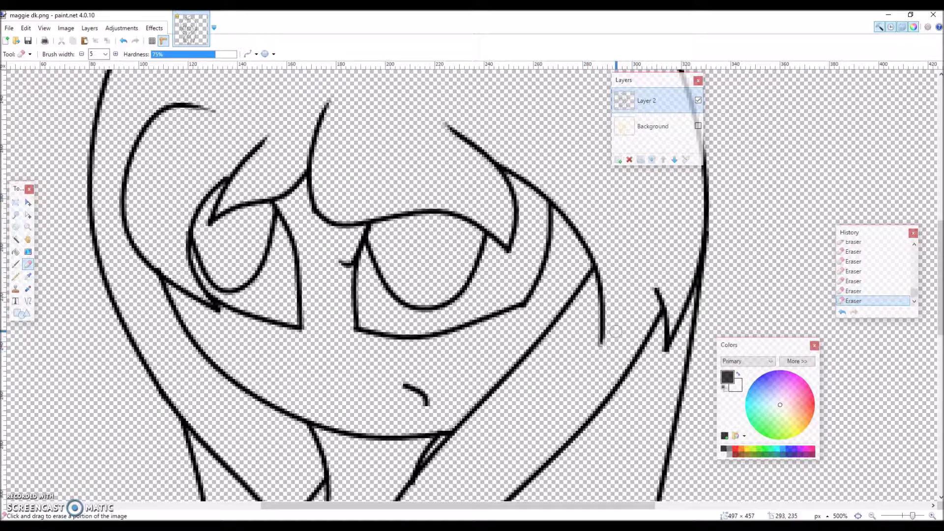
- Taper the open line ends of the lower back hair and the body with the Eraser
scroll(429, 274, "down", 2)
scroll(394, 272, "down", 5)
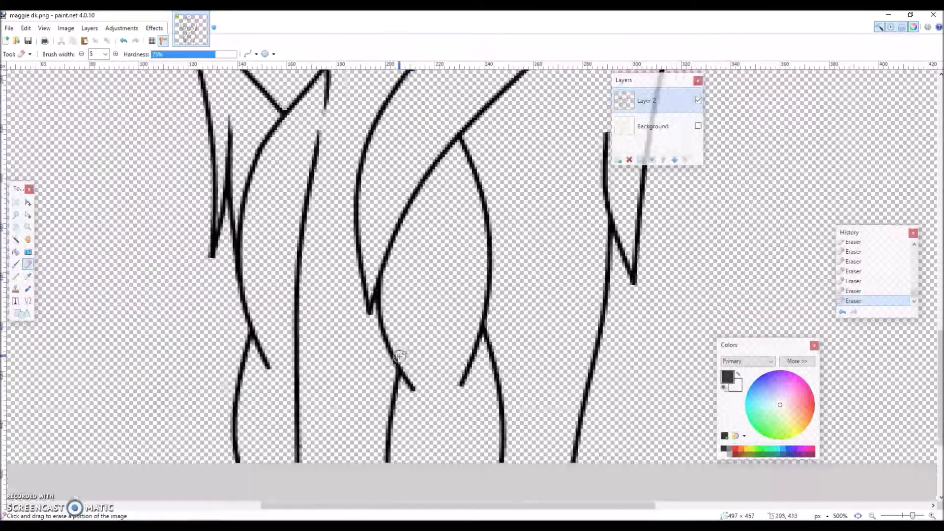
scroll(597, 254, "up", 2)
scroll(352, 361, "down", 2)
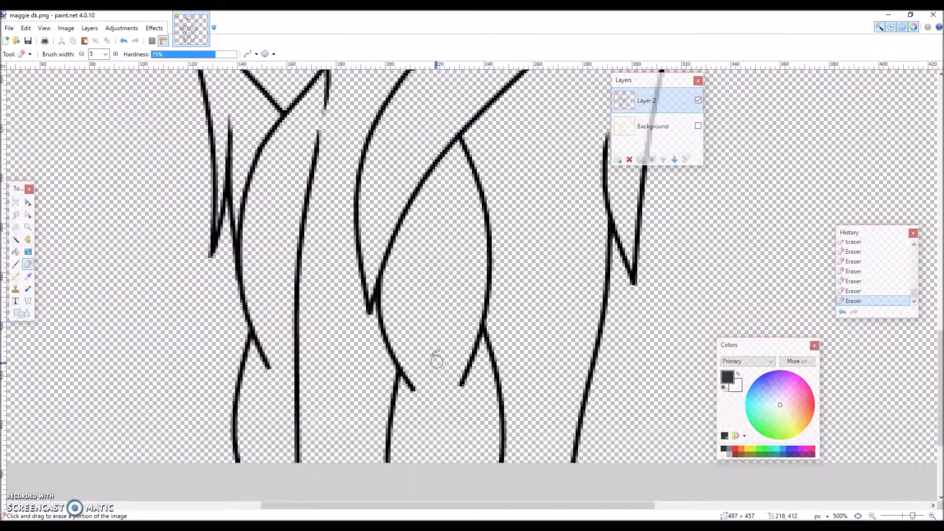
- Add a new layer and move it beneath the line art on Layer 2
key("ctrl+minus")
key("ctrl+minus")
left_click(618, 160)
left_click(674, 160)
left_click(674, 160)
- Select all the hair areas on the line art with the Magic Wand, using a tolerance of 68%
left_click(16, 239)
left_click(401, 203)
left_click_drag(236, 55, 250, 57)
scroll(531, 320, "down", 3)
left_click(349, 285)
left_click(480, 260)
scroll(480, 260, "up", 5)
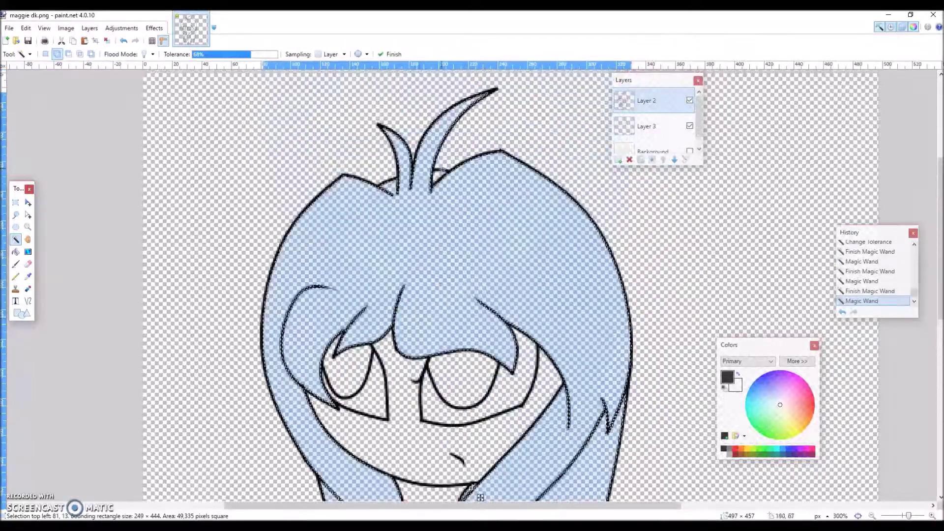
- Open another image and fill the hair selection on Layer 3 with a vertical peach-brown gradient
left_click(647, 126)
key("ctrl+o")
left_click_drag(502, 100, 505, 295)
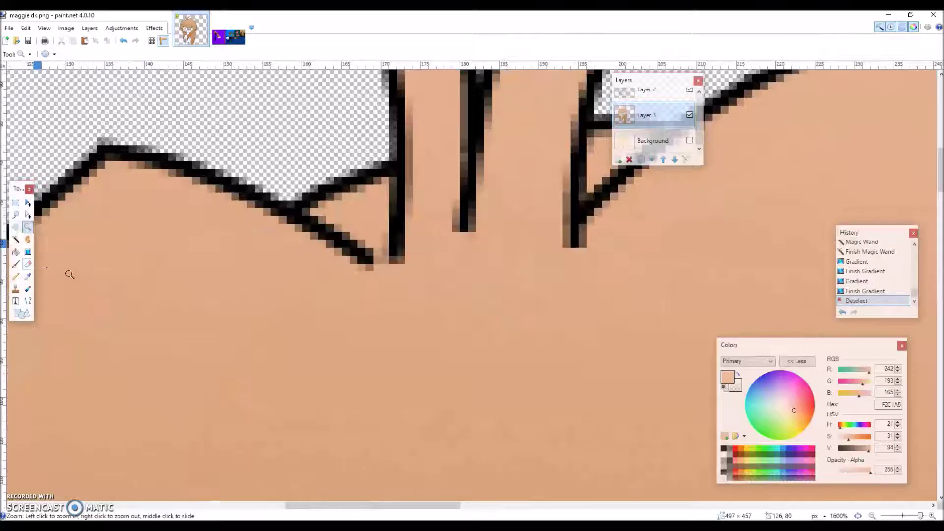
- Set the Eraser width to 2 and soften the line ends at the base of the hair tufts on Layer 2
left_click(29, 263)
left_click(105, 54)
type("2")
scroll(344, 295, "down", 3)
mouse_move(344, 310)
left_mouse_down()
mouse_move(359, 327)
mouse_move(366, 311)
left_mouse_up()
key("ctrl+z")
key("alt+Page_Up")
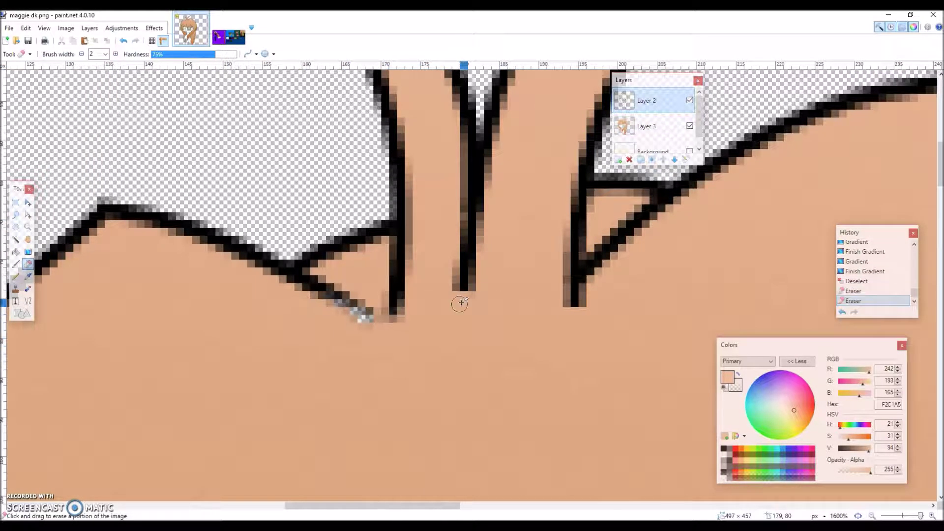
left_click_drag(574, 291, 573, 303)
left_click(15, 264)
left_click_drag(339, 295, 366, 318)
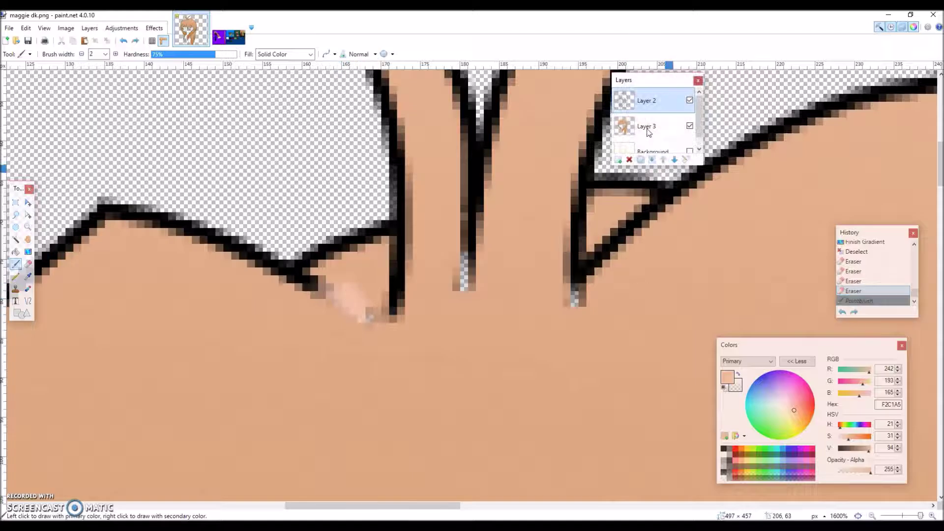
key("ctrl+z")
- Paint over the erased gaps at the base of the hair tufts on Layer 3 with the hair colour sampled beside them
left_click(646, 126)
left_click(339, 285)
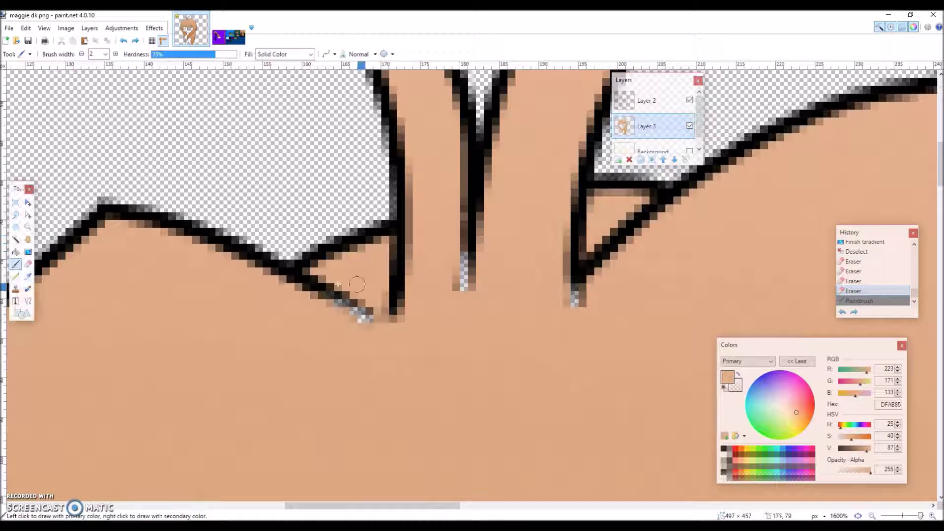
left_click(364, 320)
key("k")
left_click(445, 264)
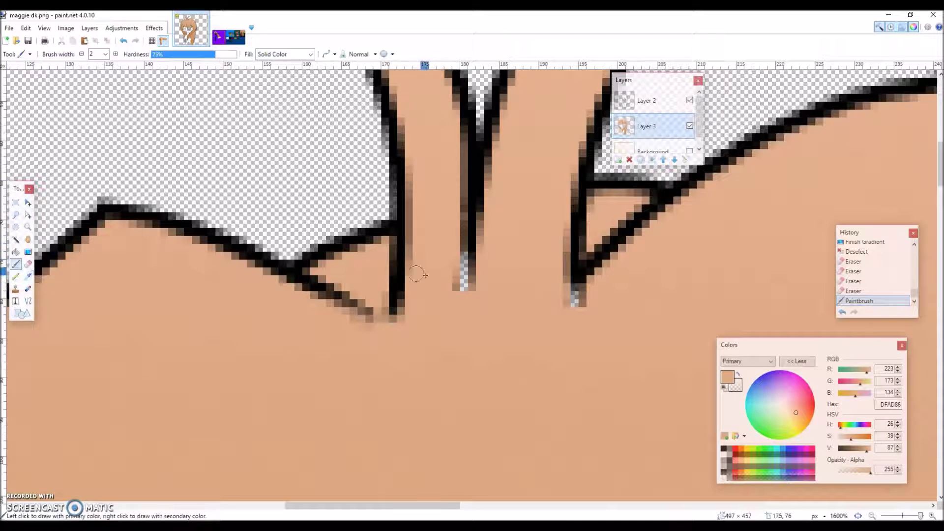
left_click(28, 276)
left_click(605, 299)
- Select the face area on the Layer 2 line art with the Magic Wand
key("z")
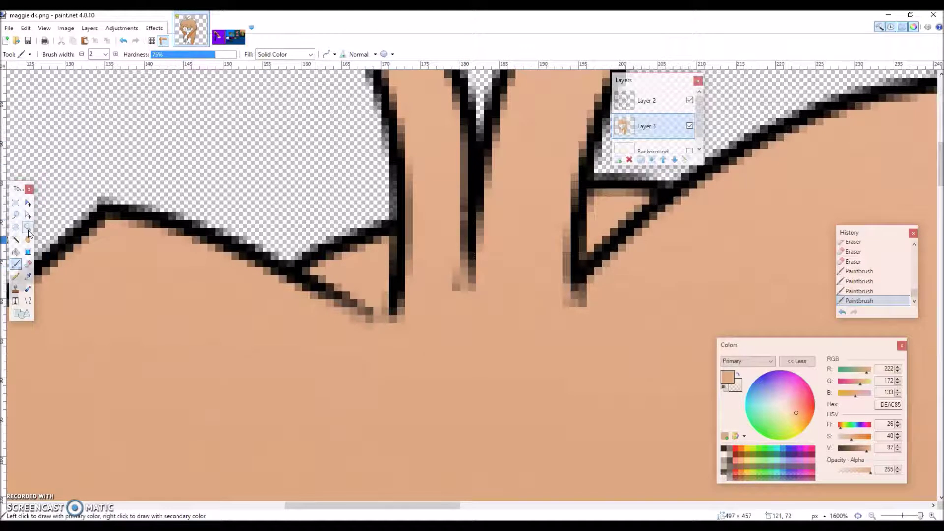
key("ctrl+minus")
key("ctrl+minus")
key("ctrl+minus")
key("ctrl+minus")
key("ctrl+minus")
key("ctrl+minus")
key("ctrl+minus")
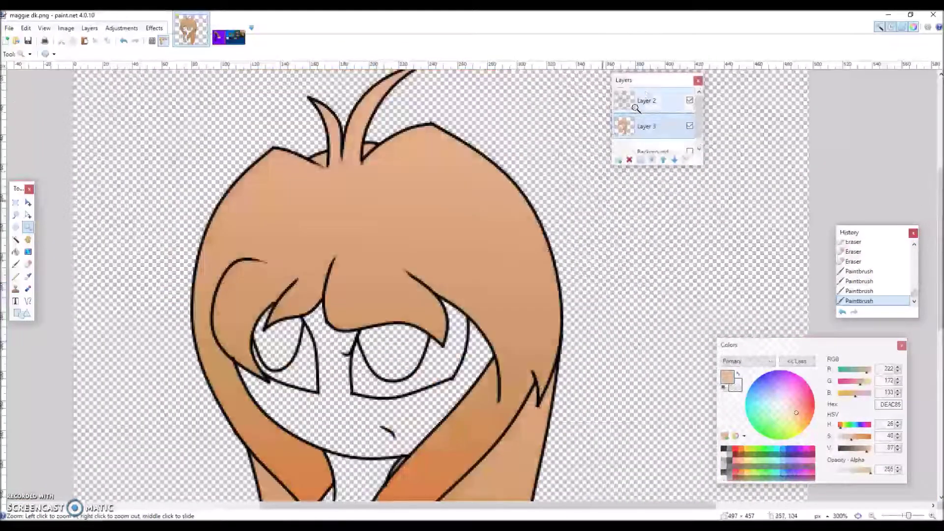
left_click(635, 104)
key("s")
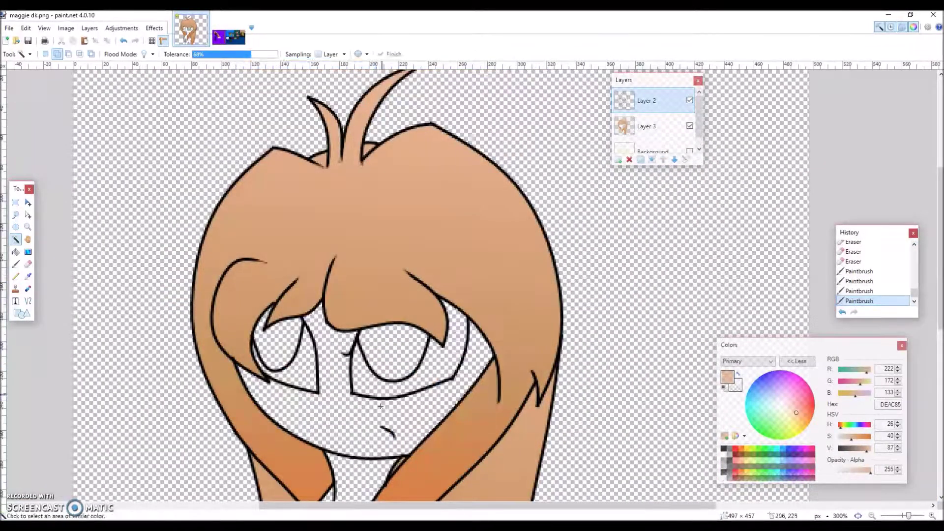
left_click(354, 414)
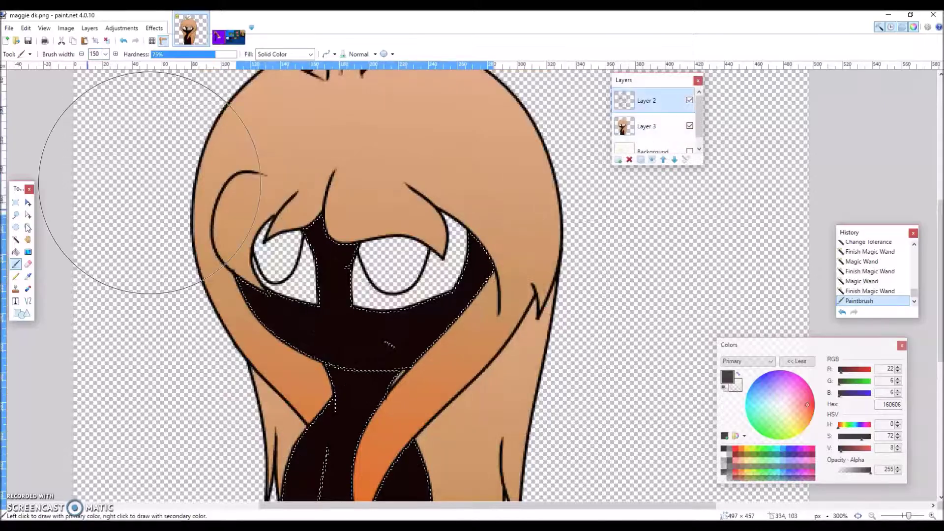
- Select the eye whites on the Layer 2 line art and paint them dark grey 252525 on Layer 3
left_click(301, 300)
key("ctrl+z")
left_click(301, 300)
key("ctrl+Tab")
key("ctrl+Tab")
key("b")
key("alt+Page_Down")
left_click(129, 278)
key("alt+Page_Up")
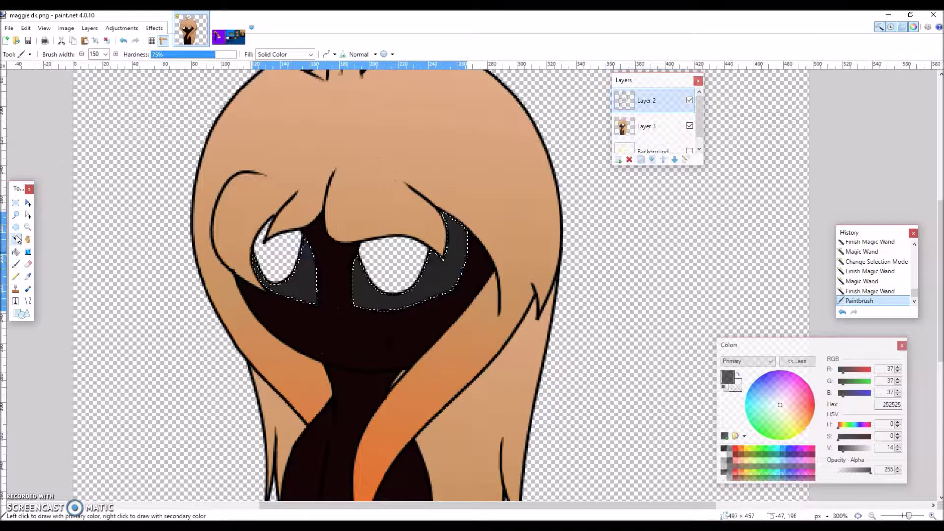
- Select the irises on the Layer 2 line art with the Magic Wand at a tolerance of 68%
left_click(16, 240)
left_click(280, 272)
left_click_drag(265, 54, 251, 55)
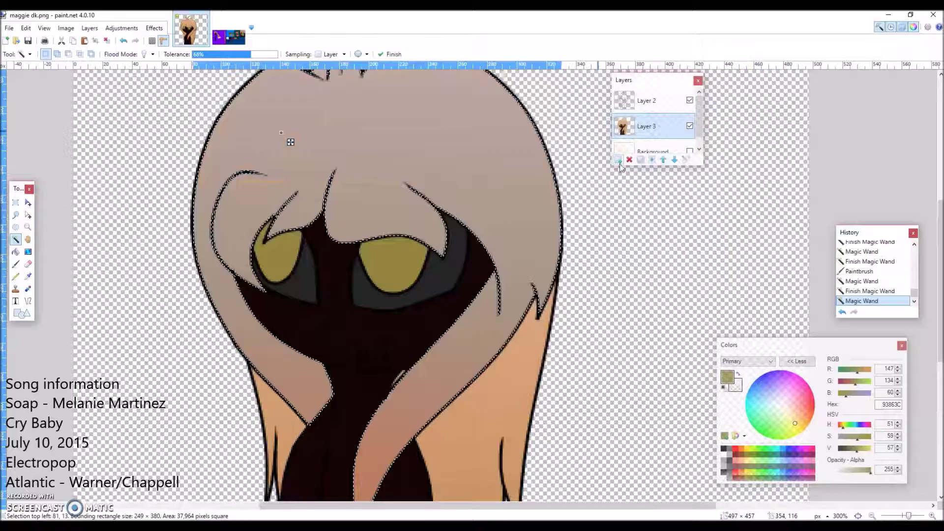
- Add a new layer above Layer 3 and outline the shadow on the right front hair strand with a black curve of width 2
key("ctrl+shift+n")
left_click(228, 156)
left_click(228, 156)
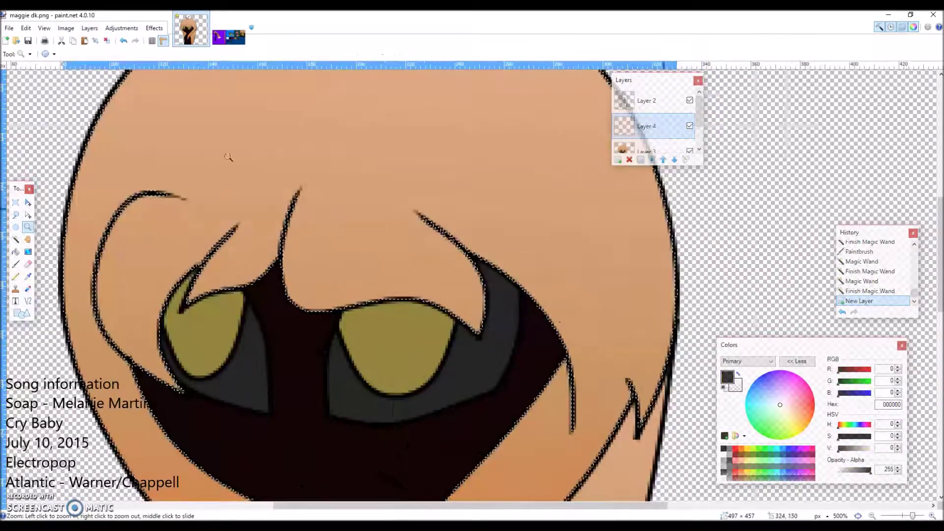
key("o")
left_click(133, 54)
left_click(123, 75)
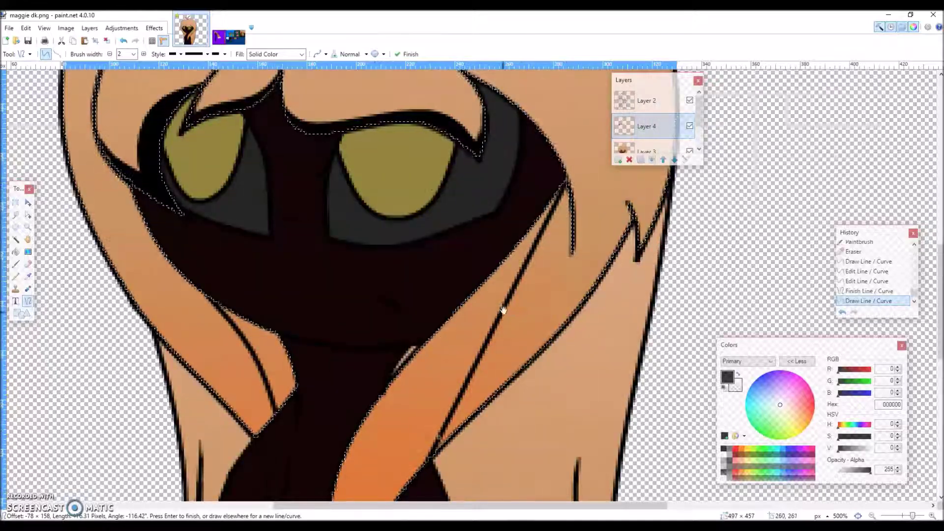
left_click_drag(502, 310, 462, 354)
scroll(393, 432, "down", 2)
left_click_drag(394, 431, 374, 442)
left_click_drag(580, 236, 577, 467)
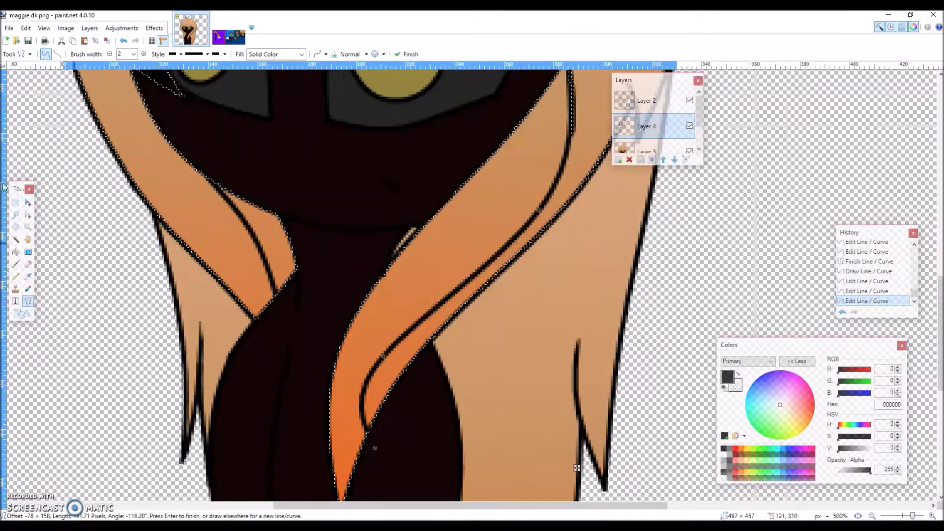
- Fill the outlined shadow shapes on the two front hair strands with black on Layer 4
key("f")
left_click(278, 248)
left_click(415, 270)
key("o")
left_click_drag(564, 227, 411, 370)
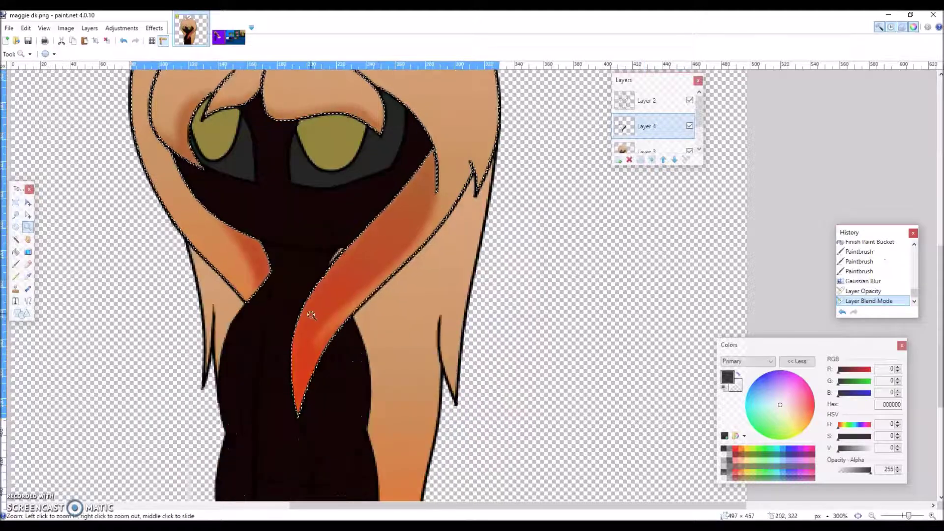
- Select the back hair areas on both sides of the body on Layer 3 with the Magic Wand in add mode
left_click(646, 149)
left_click(16, 239)
scroll(411, 301, "down", 2)
left_click(410, 301)
left_click(436, 221)
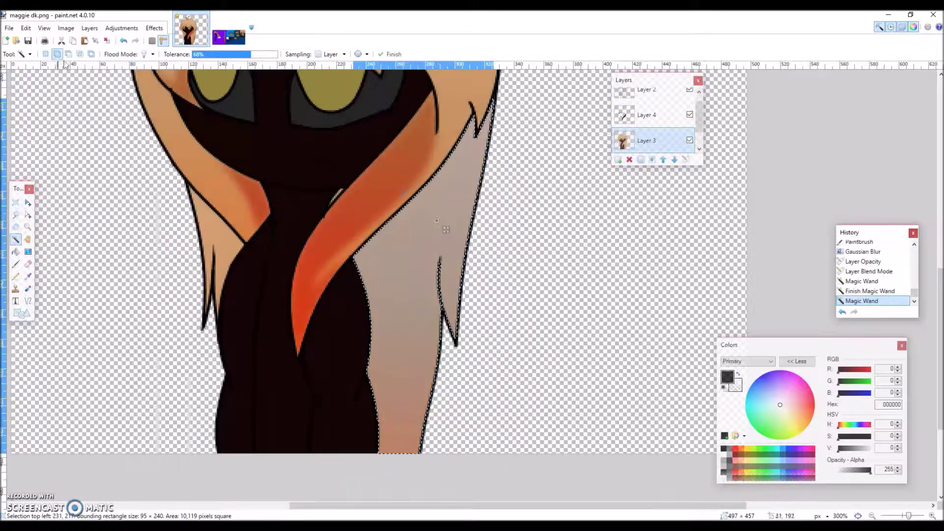
left_click(57, 54)
left_click(217, 231)
- Draw a curved black shadow outline down the right back hair beside the body on Layer 4
left_click(646, 115)
key("o")
left_click_drag(442, 134, 348, 365)
left_click_drag(388, 256, 373, 294)
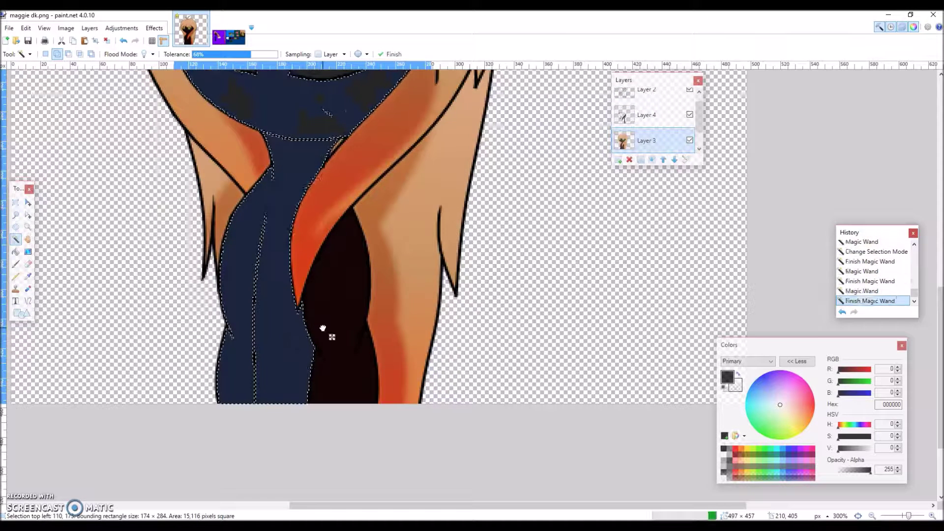
- Add the dark body area right of the long strand to the Magic Wand selection and create a new layer above Layer 3
left_click(322, 328)
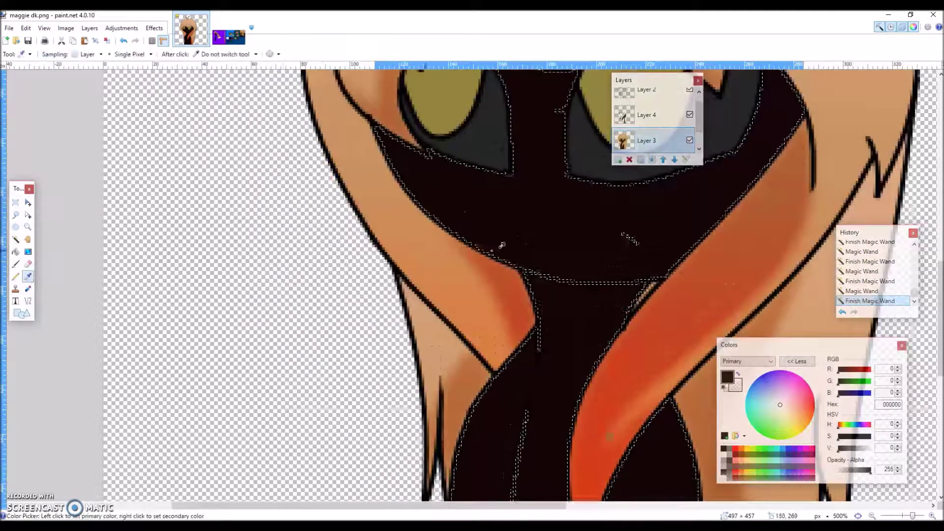
left_click_drag(467, 504, 539, 501)
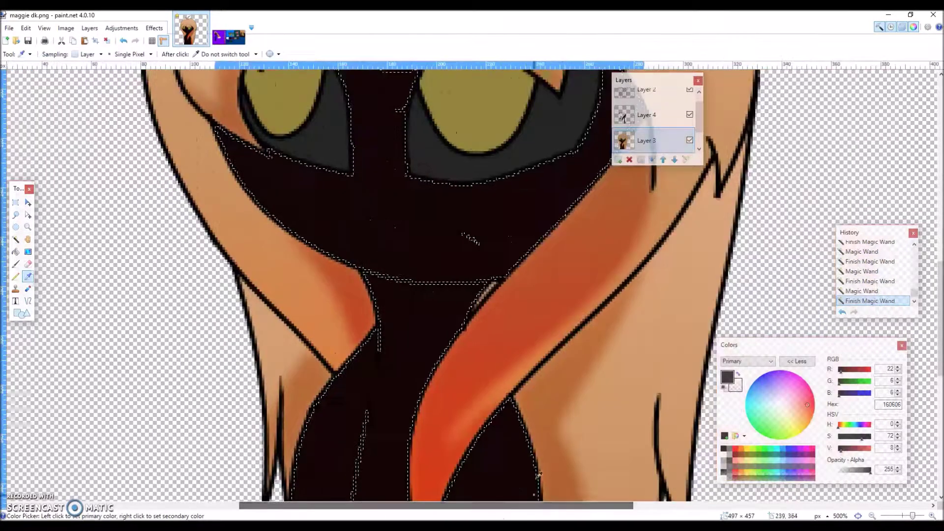
key("ctrl+shift+n")
- Set the Line/Curve width to 3 and draw a bent shadow outline on the dark body on Layer 5
key("o")
left_click(133, 54)
scroll(112, 104, "up", 3)
type("3")
key("Return")
scroll(472, 285, "down", 2)
left_click_drag(337, 145, 345, 387)
mouse_move(341, 295)
left_mouse_down()
mouse_move(399, 297)
mouse_move(248, 242)
mouse_move(249, 217)
mouse_move(379, 303)
left_mouse_up()
- Fill the outlined shadow regions on the dark figure with near-black 070202 on Layer 5
key("f")
left_click(457, 323)
left_click(400, 211)
left_click(221, 253)
- Draw two curved shadow outlines of width 3 down the right side of the body to the bottom of the canvas
left_click(28, 300)
scroll(472, 285, "down", 3)
left_click_drag(486, 275, 489, 449)
scroll(484, 344, "down", 2)
key("Return")
left_click(479, 347)
left_click(503, 385)
- Fill the shadow strip along the body's right edge with 070202 and erase the stray bits where its outlines meet
key("f")
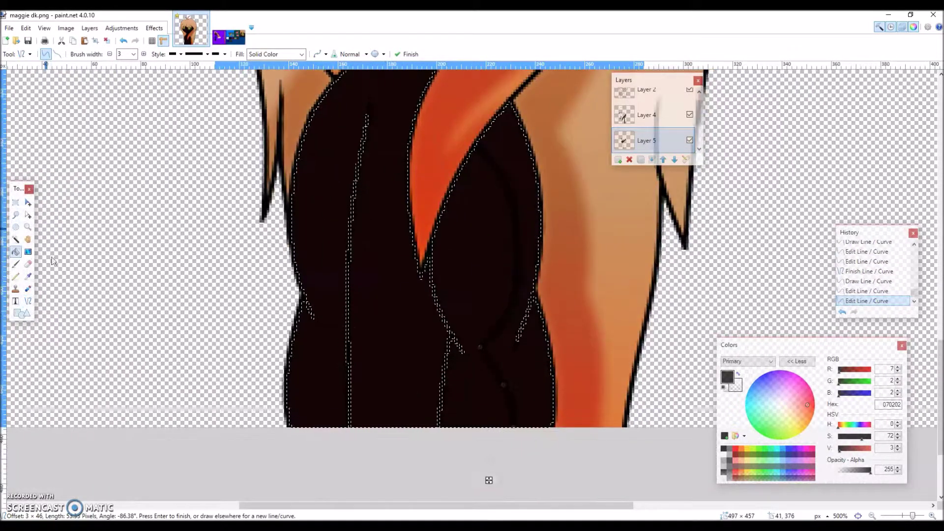
scroll(501, 375, "up", 5)
scroll(476, 396, "down", 4)
left_click(529, 440)
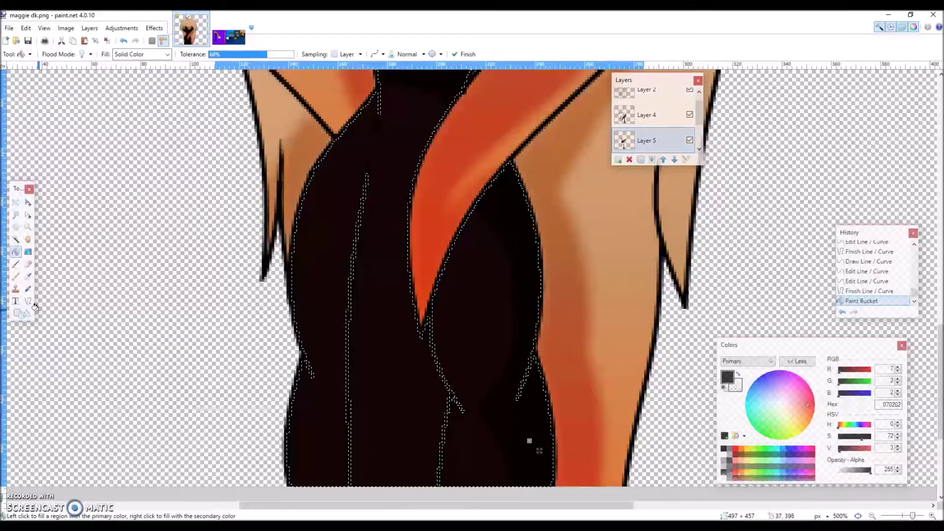
key("e")
left_click(507, 358)
left_click(498, 377)
left_click(496, 382)
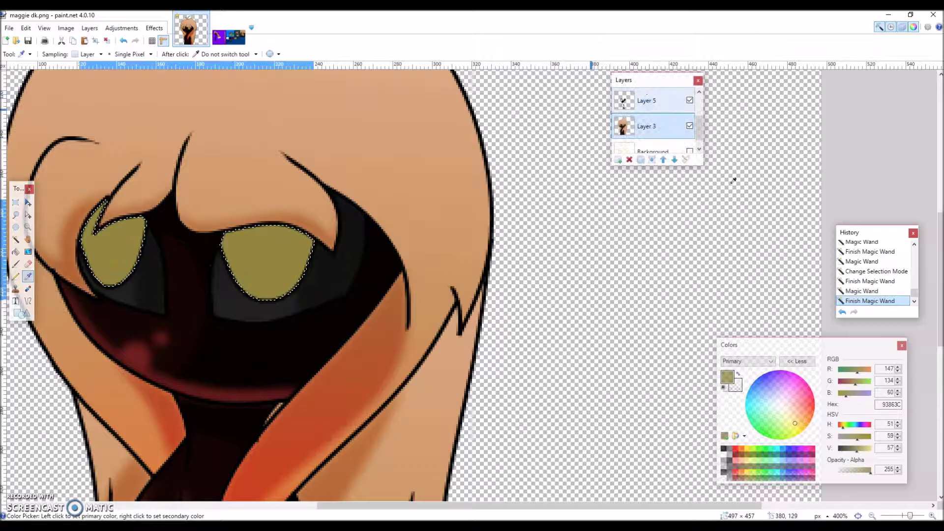
- Darken the iris colour to 605827 and draw an ellipse outline of width 4 inside each iris on Layer 5
left_click(851, 449)
key("o")
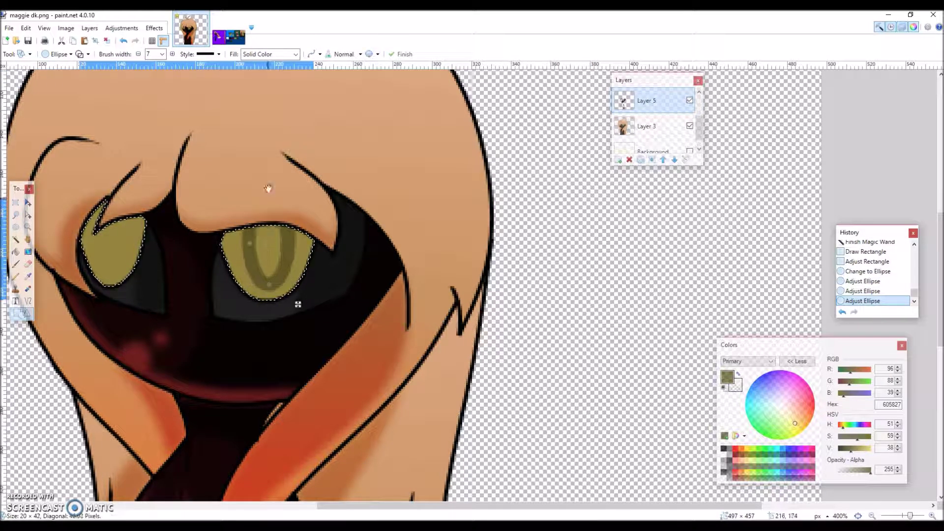
left_click(138, 54)
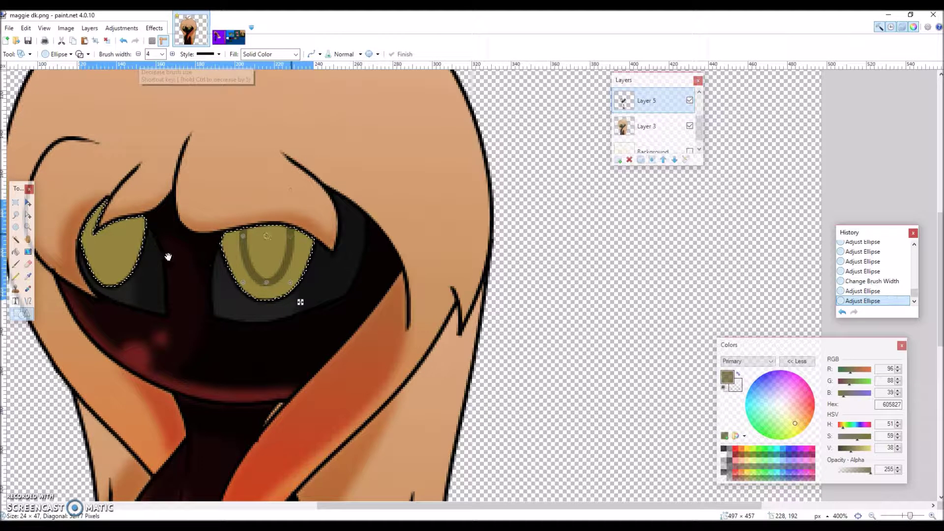
left_click_drag(122, 197, 139, 291)
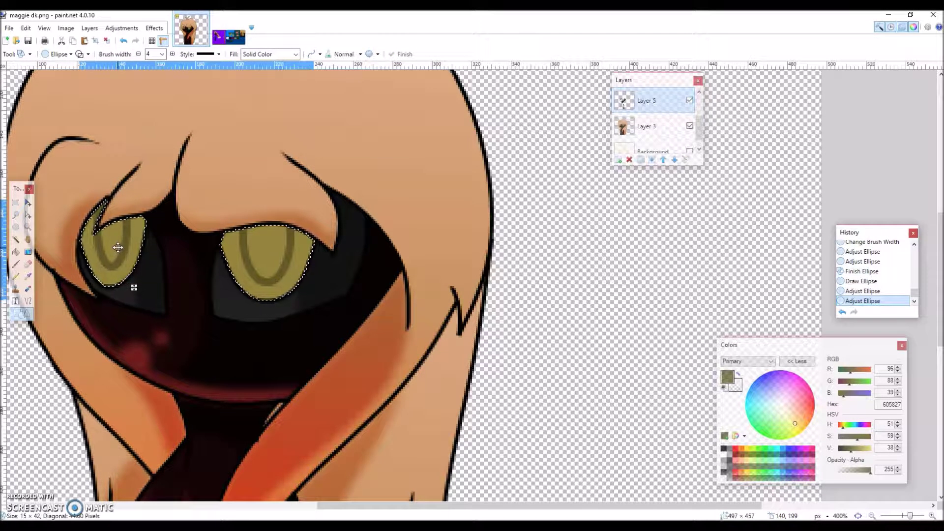
- Paint a black pupil in the right eye with the Paintbrush at width 15
left_click(17, 265)
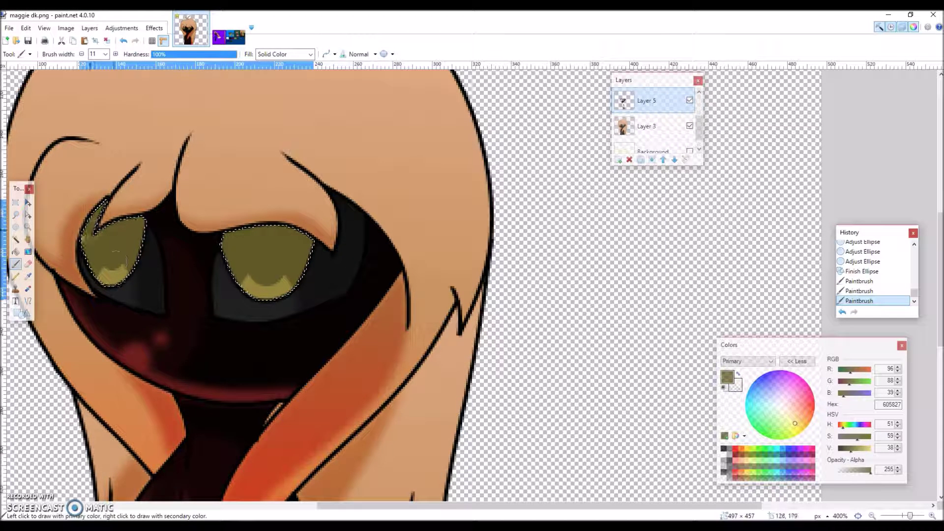
key("d")
key("bracketright")
key("bracketright")
key("bracketright")
key("bracketright")
left_click(263, 258)
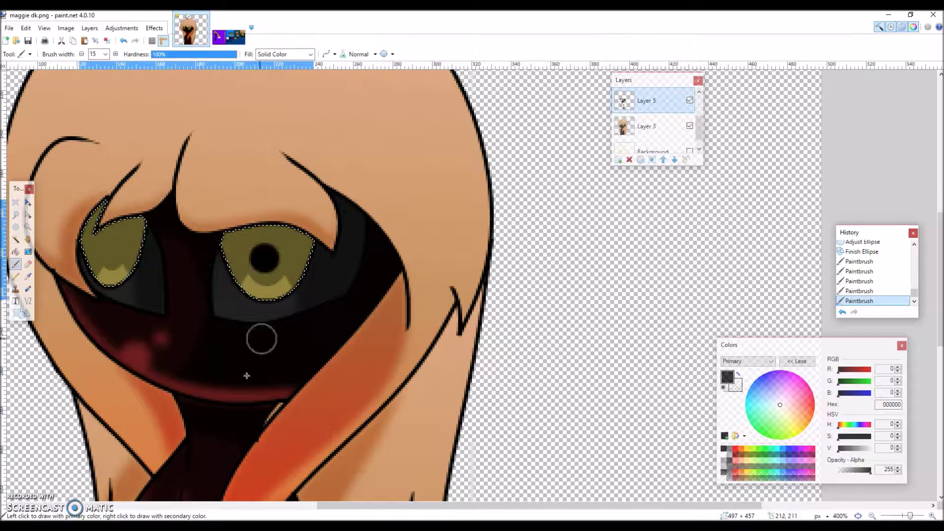
- Switch the paint colour to white and set the Paintbrush width to 15 for the eye highlights
key("x")
left_click(105, 54)
left_click(98, 114)
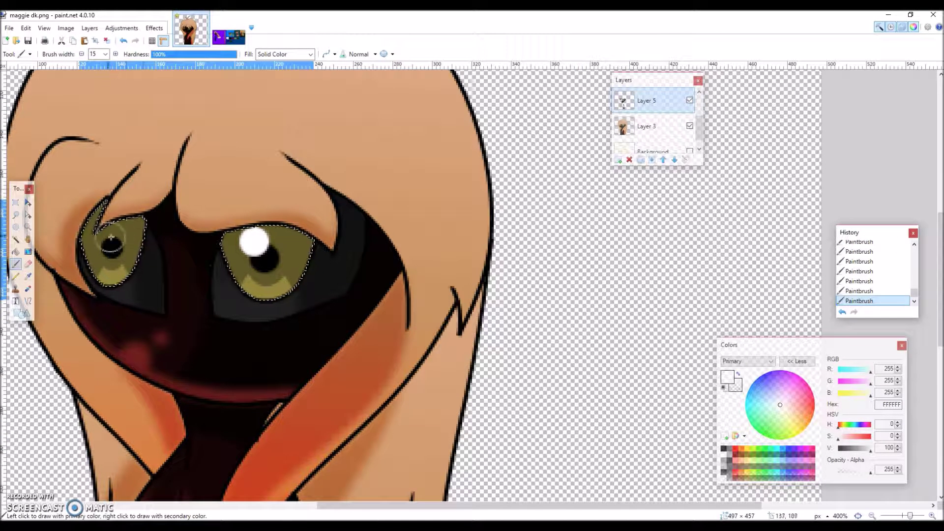
- Apply a Gaussian Blur to the painted eye details inside the iris selection on Layer 5
left_click(27, 226)
key("ctrl+minus")
key("ctrl+minus")
key("ctrl+minus")
key("ctrl+minus")
left_click(154, 28)
mouse_move(164, 66)
left_click(223, 78)
left_click(483, 289)
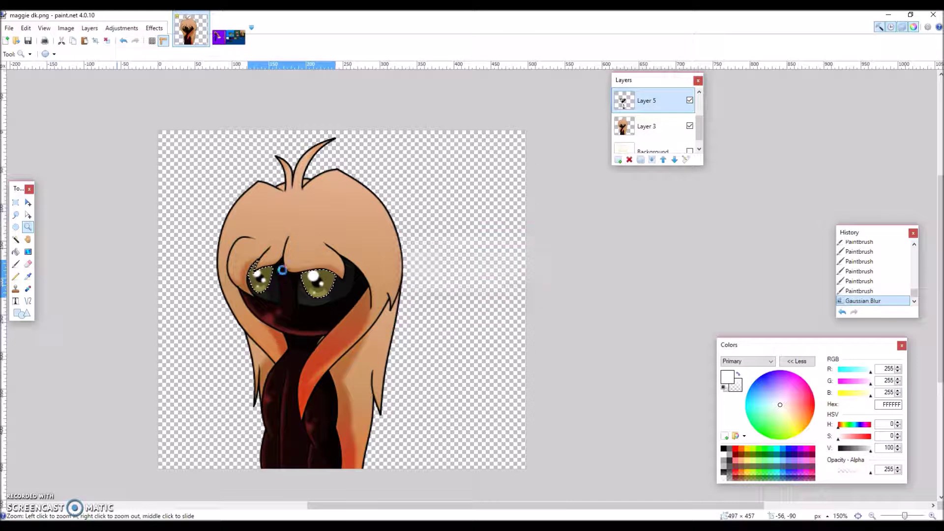
- Deselect the irises and add a new layer directly above Layer 3
key("ctrl+d")
left_click(618, 159)
key("ctrl+plus")
key("ctrl+plus")
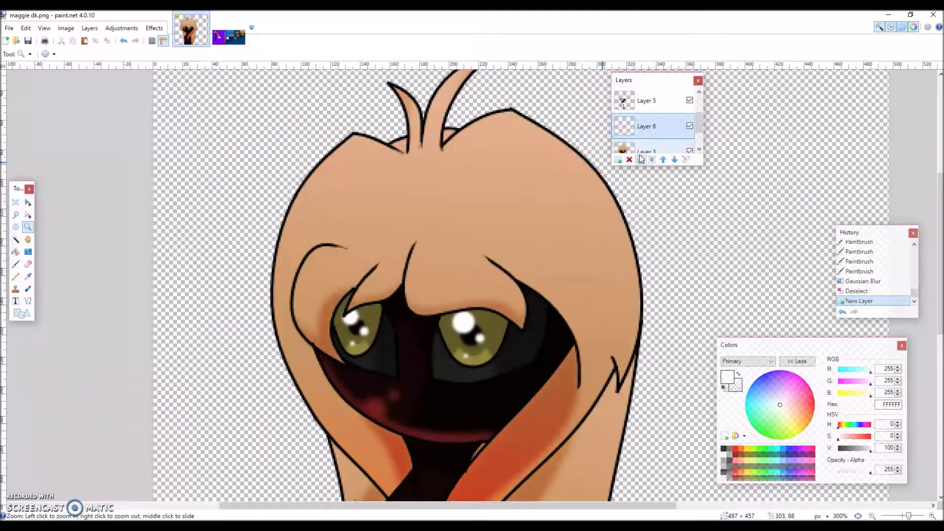
- Select the front hair area on Layer 3 with the Magic Wand
left_click(646, 147)
key("s")
left_click(410, 203)
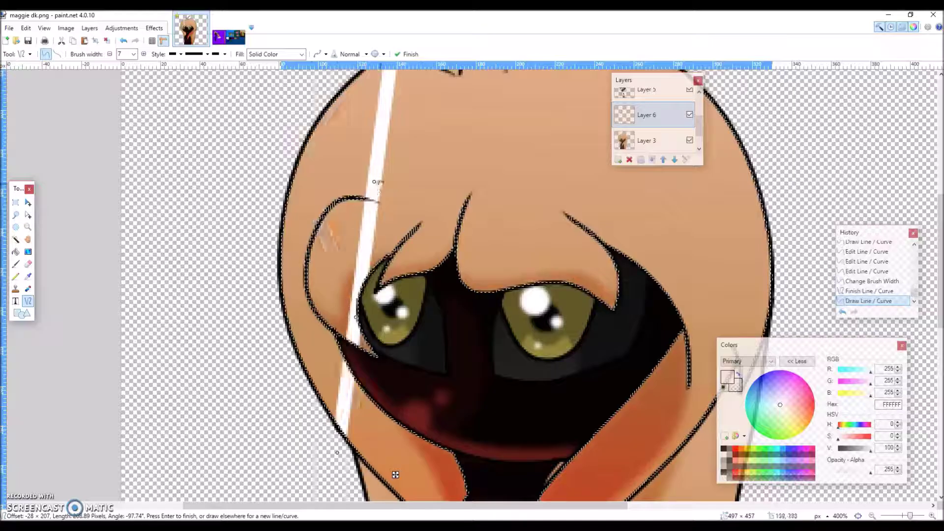
- Shape white highlight curves of width 7 along the left outer hair edge down to the front strand's tip on Layer 6
left_click_drag(376, 161, 304, 161)
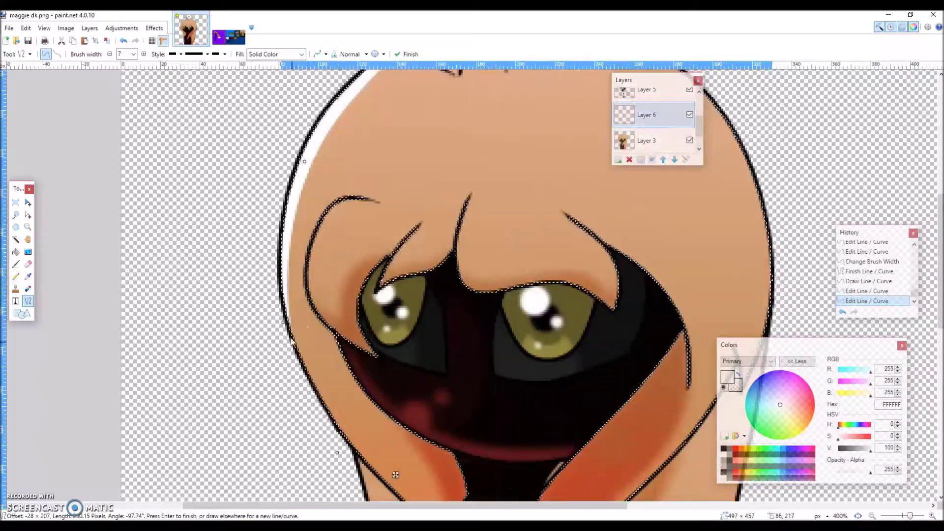
scroll(443, 295, "down", 3)
left_click_drag(287, 98, 435, 354)
left_click_drag(449, 390, 456, 376)
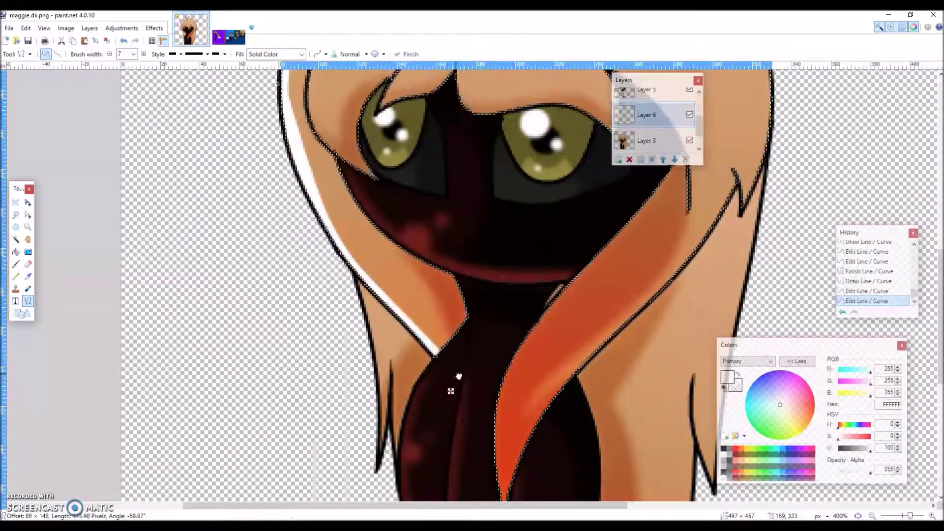
- Reduce the curve width to 4 and draw a bent white highlight along the centre fringe line
scroll(455, 376, "up", 3)
scroll(442, 295, "up", 1)
left_click(110, 54)
left_click(109, 54)
left_click(110, 55)
left_click(110, 54)
left_click(110, 54)
left_click(468, 198)
left_click_drag(468, 198, 497, 291)
left_click_drag(482, 244, 465, 271)
- Fill the gaps between the line art and the left fringe highlights with white and erase the highlight's overhanging end
key("f")
left_click(400, 257)
scroll(226, 223, "up", 2)
key("e")
left_click_drag(287, 260, 288, 344)
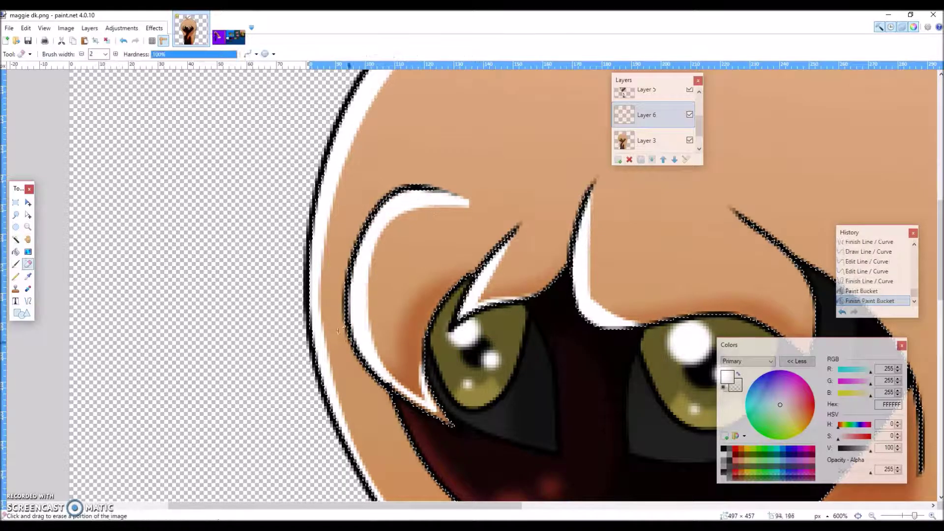
key("f")
left_click(287, 398)
- Draw a white highlight line of width 4 along the tall hair tuft on top of the head
key("z")
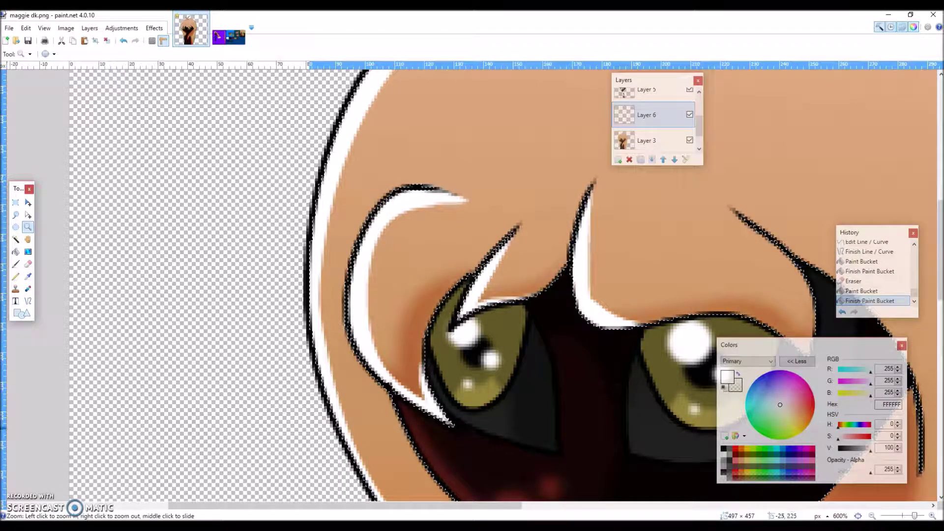
key("ctrl+b")
left_click(374, 98)
scroll(345, 246, "up", 3)
key("o")
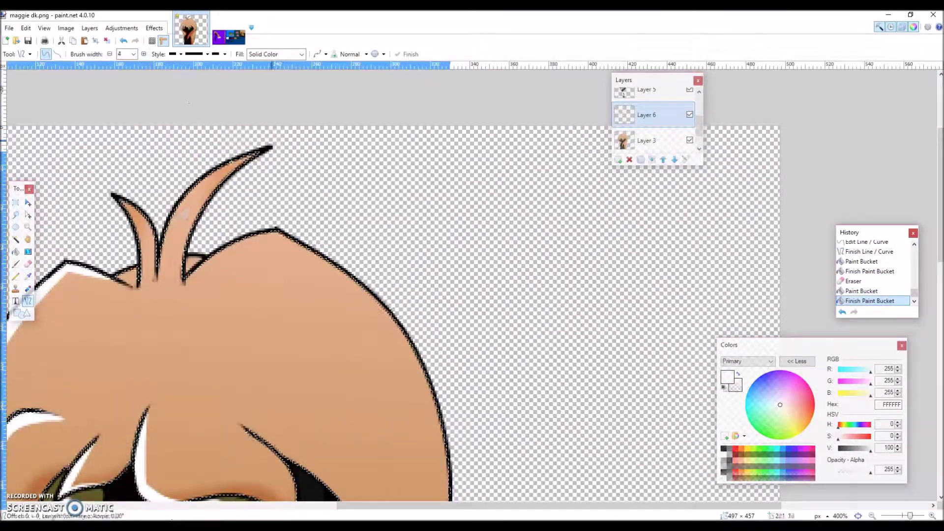
left_click_drag(277, 139, 161, 232)
key("Return")
- Draw white highlight curves of width 4 along the right outer edge of the head's hair, undoing a misplaced edit
scroll(309, 246, "down", 5)
left_click_drag(295, 162, 309, 173)
key("Return")
scroll(310, 173, "up", 2)
key("ctrl+z")
left_click_drag(291, 163, 295, 161)
scroll(297, 285, "down", 7)
scroll(297, 285, "left", 2)
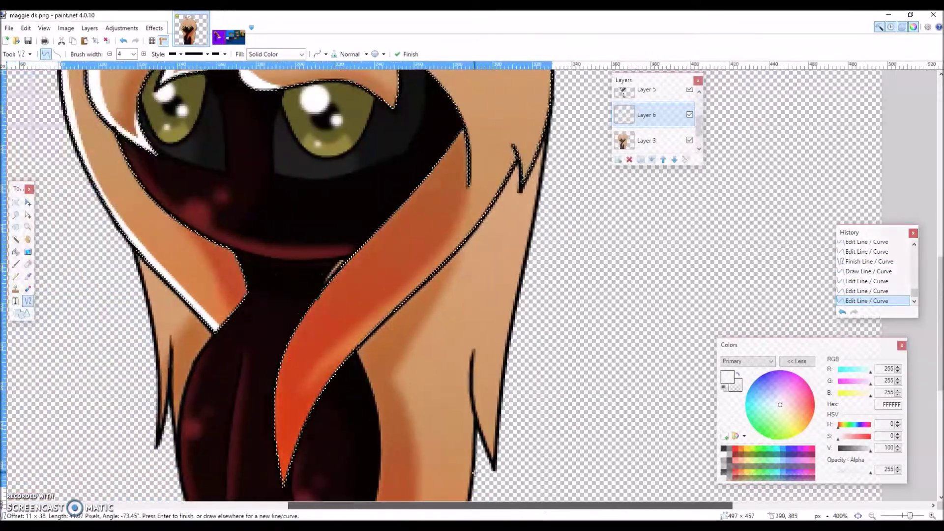
scroll(297, 286, "up", 7)
left_click_drag(357, 169, 557, 413)
left_click_drag(424, 251, 456, 223)
left_click_drag(490, 334, 493, 336)
key("Return")
scroll(410, 303, "down", 8)
scroll(410, 303, "up", 8)
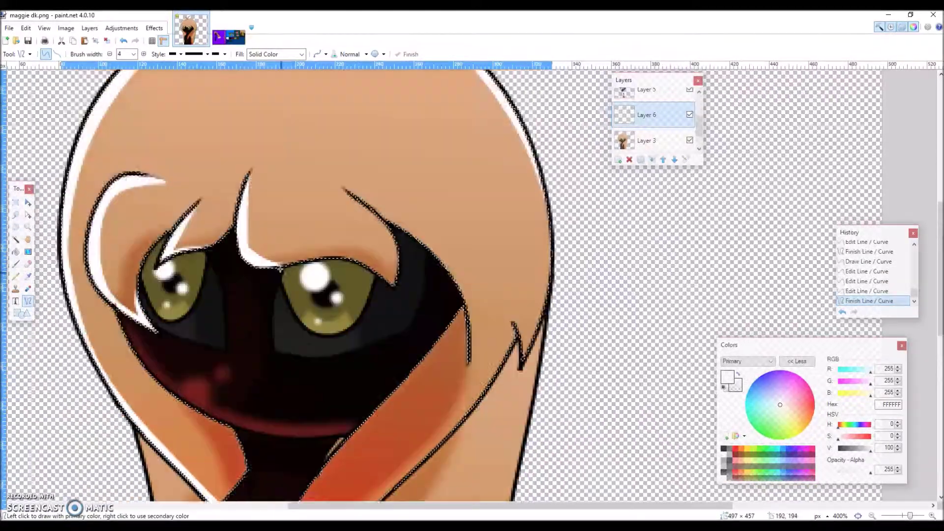
- Soften the white hair highlights on Layer 6 with a low-radius Gaussian Blur
left_click(154, 28)
left_click(275, 74)
left_click(538, 263)
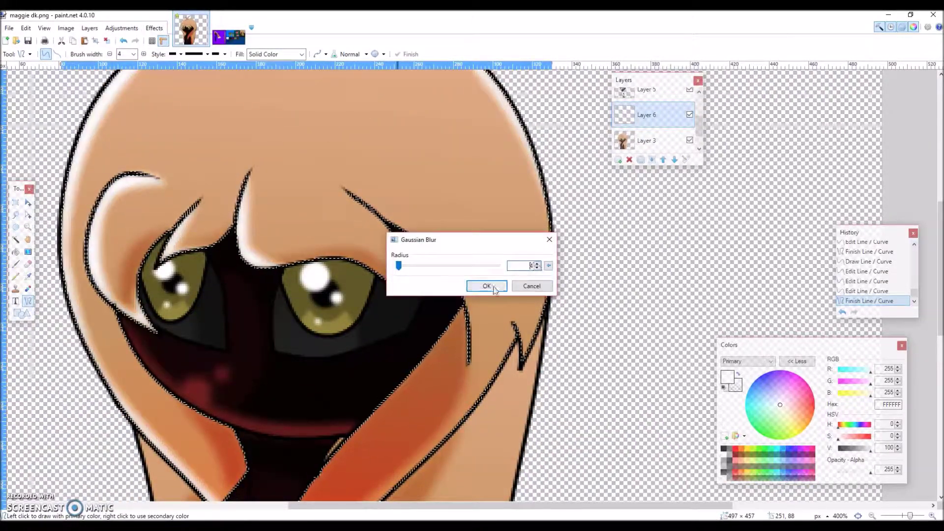
left_click(487, 286)
- Set Layer 6 to the Overlay blend mode and lower its opacity to about 161
left_click(685, 159)
left_click(465, 275)
left_click(453, 340)
left_click_drag(532, 287, 512, 288)
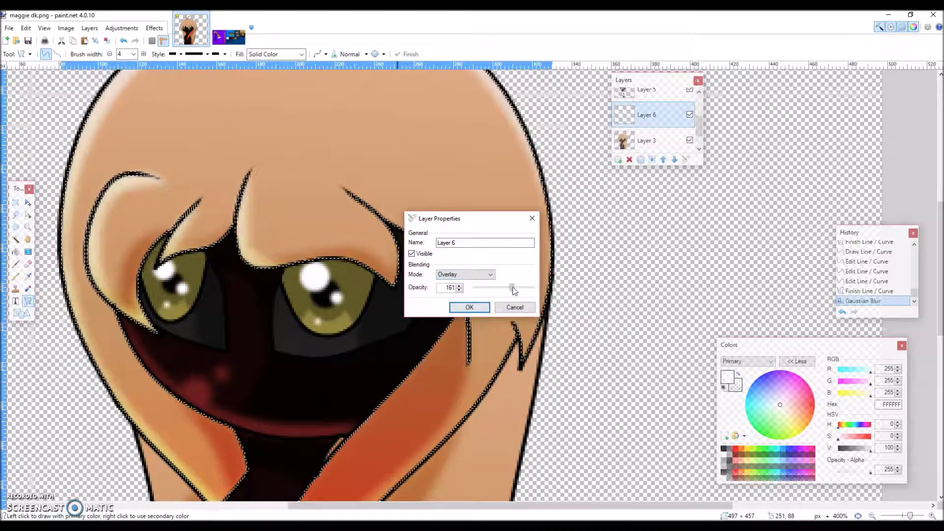
left_click(469, 307)
- Select the back hair areas on both sides of the body together on Layer 3 with the Magic Wand
left_click(647, 140)
scroll(541, 434, "down", 3)
key("s")
key("s")
key("s")
key("s")
scroll(541, 434, "down", 2)
left_click(450, 318)
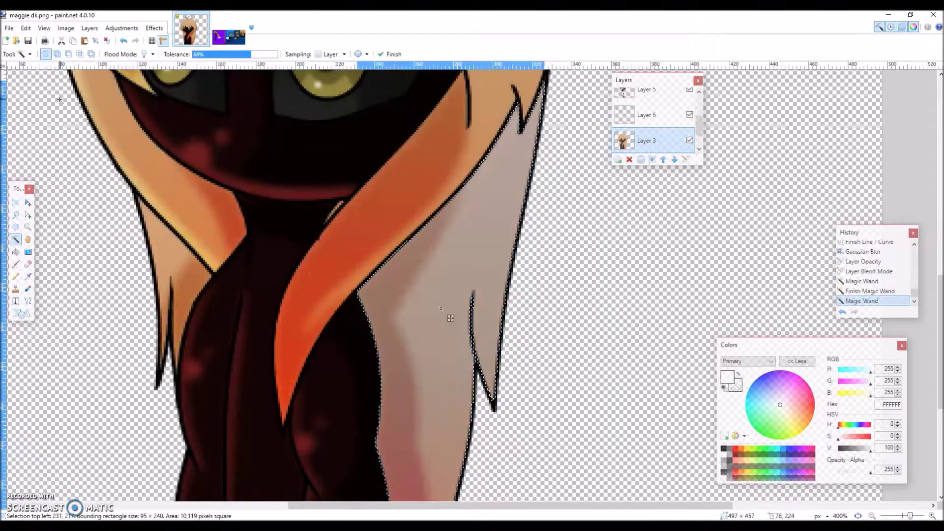
left_click(172, 275)
- Draw white highlight curves of width 7 on Layer 6 along the outer edges of the selected back hair
left_click(646, 115)
left_click(28, 300)
scroll(158, 436, "up", 2)
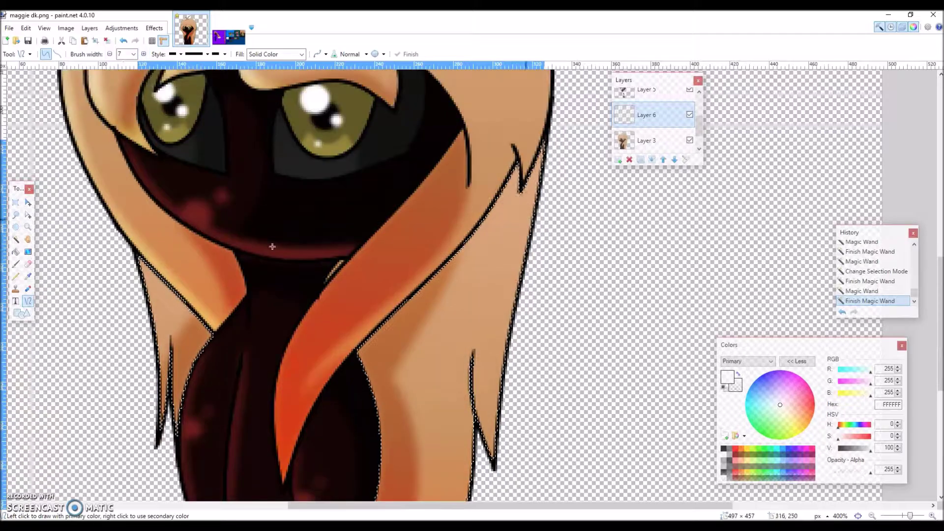
left_click_drag(159, 436, 164, 452)
scroll(164, 452, "down", 8)
left_click_drag(473, 217, 455, 369)
key("Return")
scroll(455, 369, "up", 8)
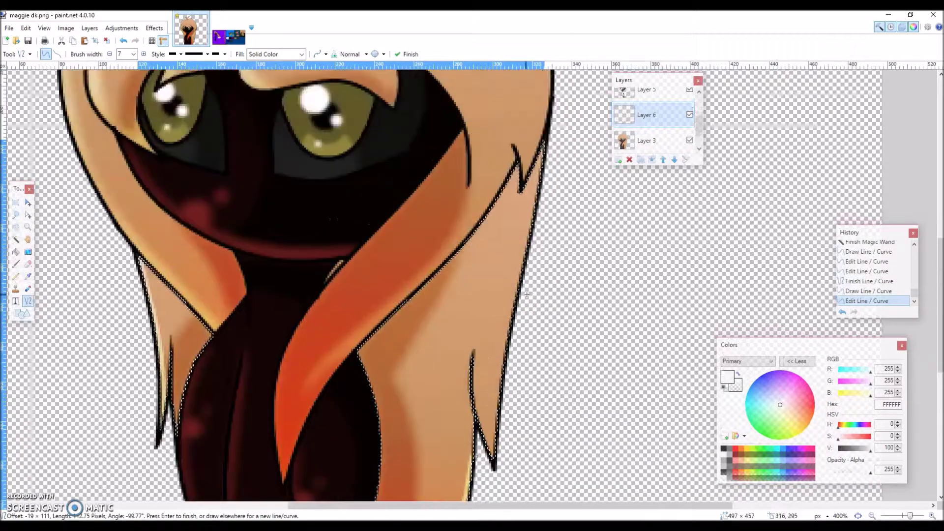
scroll(455, 370, "down", 4)
scroll(314, 246, "up", 3)
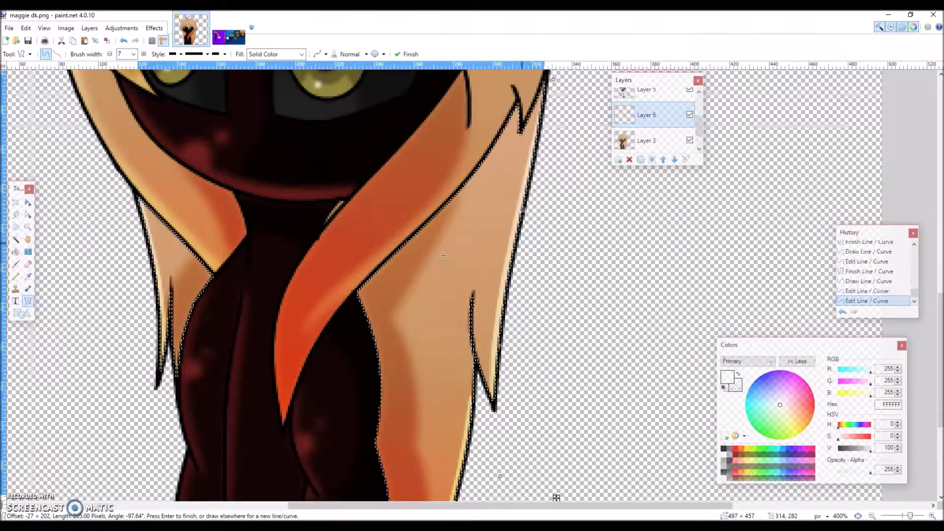
- Paint round highlight spots in several brush sizes on the lower part of the right back hair
scroll(314, 246, "down", 5)
key("b")
left_click(105, 54)
left_click(98, 268)
left_click(451, 325)
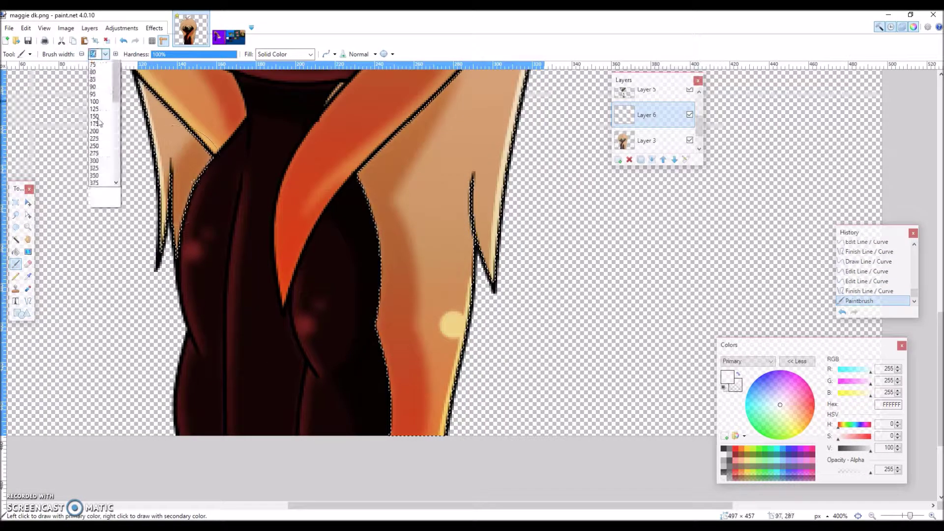
left_click(105, 54)
left_click(98, 226)
left_click(436, 318)
scroll(436, 318, "up", 1)
left_click(105, 54)
left_click(98, 186)
- Repeat the Gaussian Blur on the new back hair highlights and clear the selection
key("ctrl+f")
key("ctrl+d")
key("z")
right_click(364, 315)
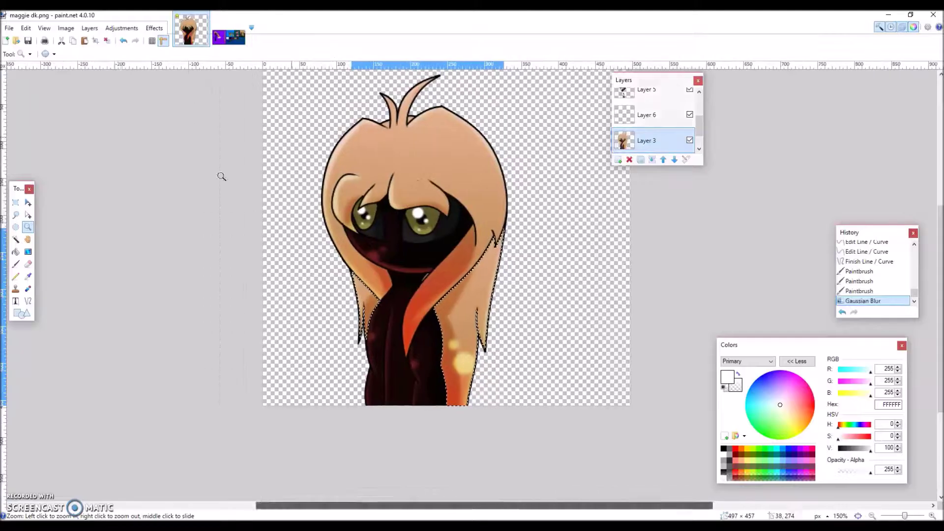
- Add a layer directly above the Background layer and fill it with a dark red to tan (C89460) gradient
key("ctrl+shift+n")
left_click(675, 159)
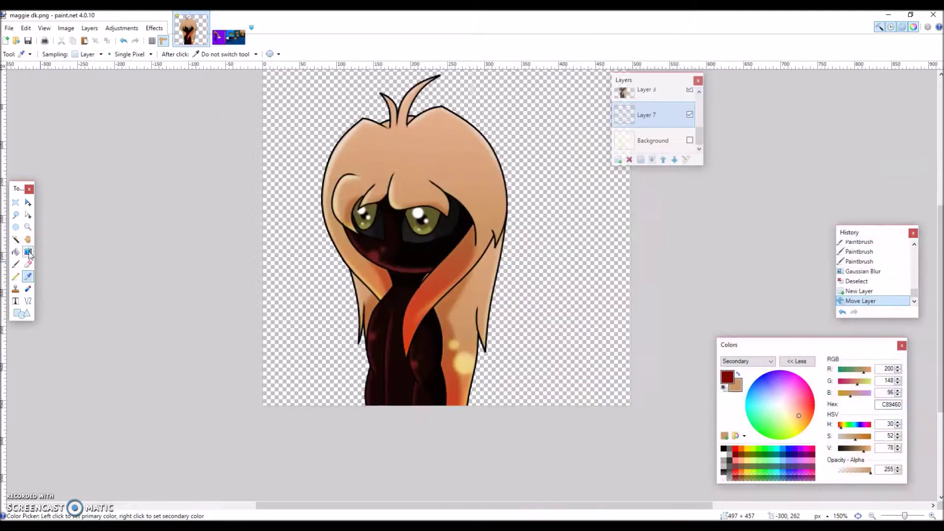
left_click_drag(201, 281, 414, 394)
- On a new top layer, scribble red (FF0000) patches of brush width 12 over the head, lower body and right background
key("ctrl+shift+n")
key("b")
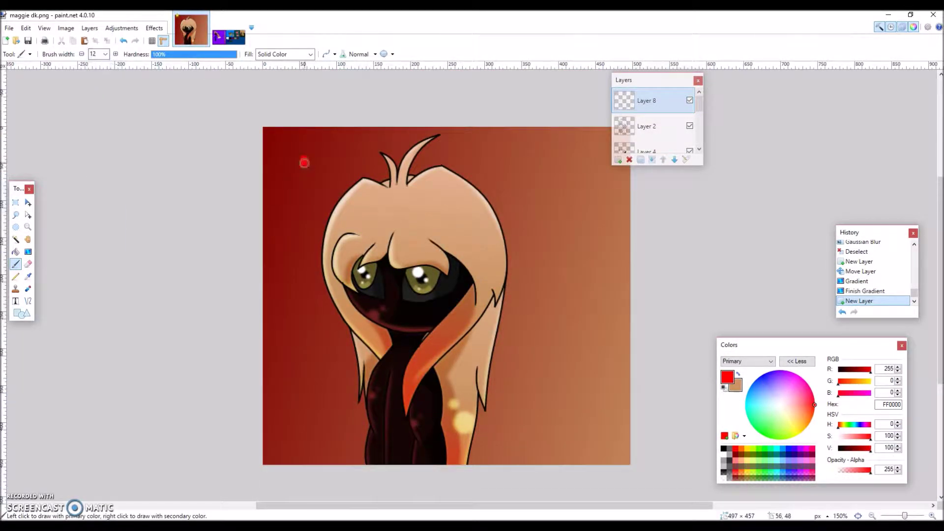
left_click_drag(305, 163, 382, 226)
left_click_drag(406, 188, 459, 231)
left_click_drag(551, 447, 395, 393)
scroll(519, 482, "up", 2)
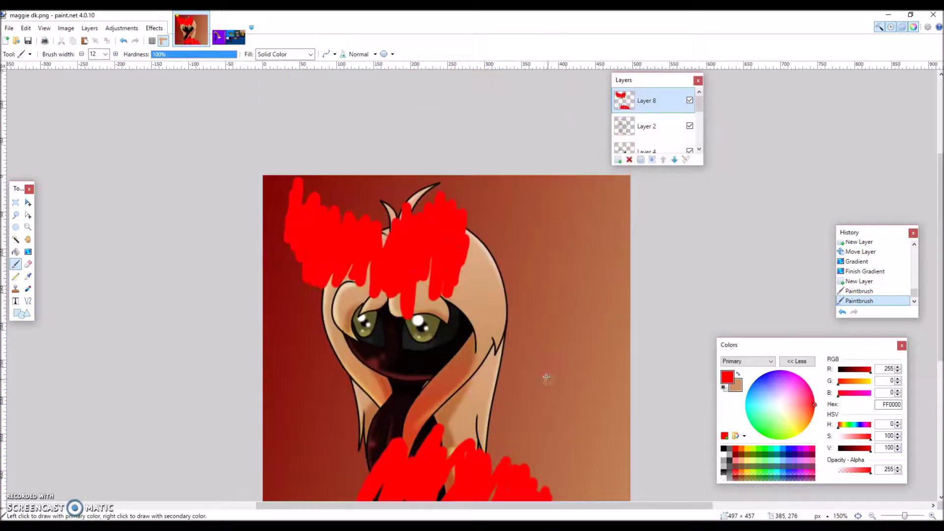
left_click_drag(507, 366, 610, 407)
- Lasso the right-hand red patches, recolour them orange with hue 24, saturation 101 and lightness 24, and clear the selection
left_click(17, 215)
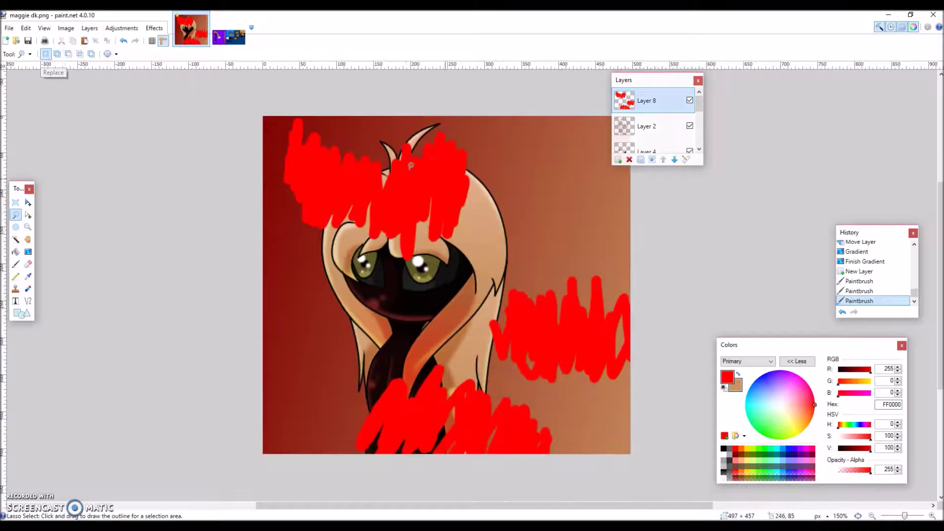
mouse_move(435, 127)
left_mouse_down()
mouse_move(413, 186)
mouse_move(404, 344)
mouse_move(477, 452)
left_mouse_up()
left_click_drag(750, 333, 750, 333)
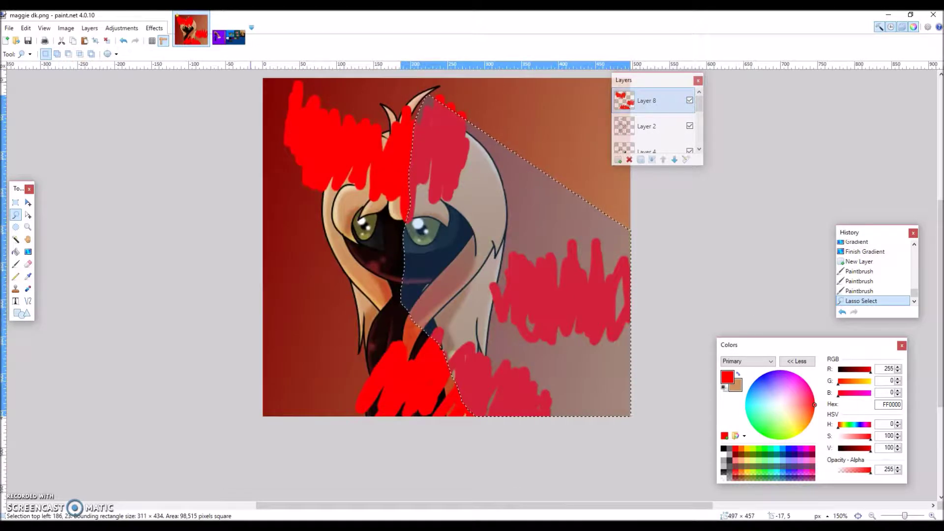
left_click_drag(429, 96, 479, 146)
key("ctrl+shift+u")
left_click_drag(447, 241, 498, 266)
mouse_move(448, 290)
left_mouse_down()
mouse_move(459, 291)
mouse_move(428, 266)
mouse_move(453, 266)
left_mouse_up()
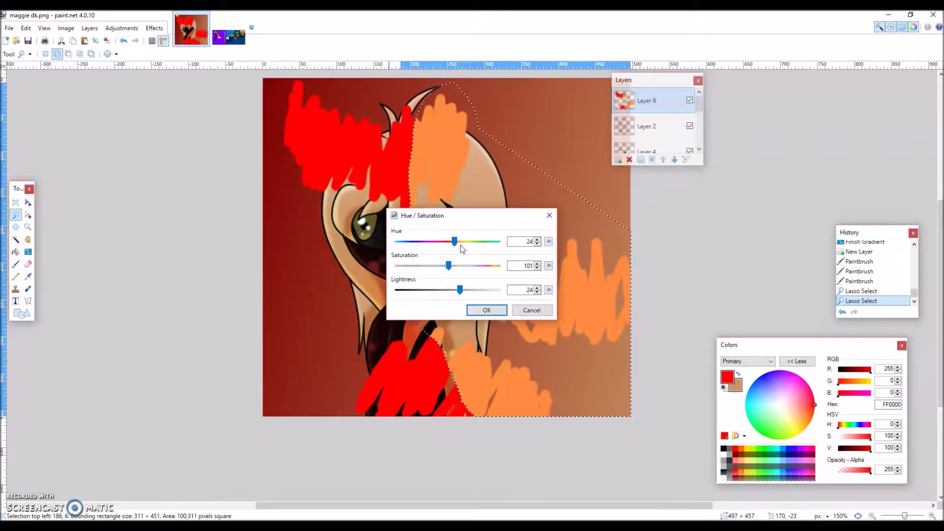
left_click(486, 310)
key("ctrl+d")
- Blur the red and orange patches on Layer 8 into a soft glow with a large-radius Gaussian Blur
left_click(153, 28)
mouse_move(186, 72)
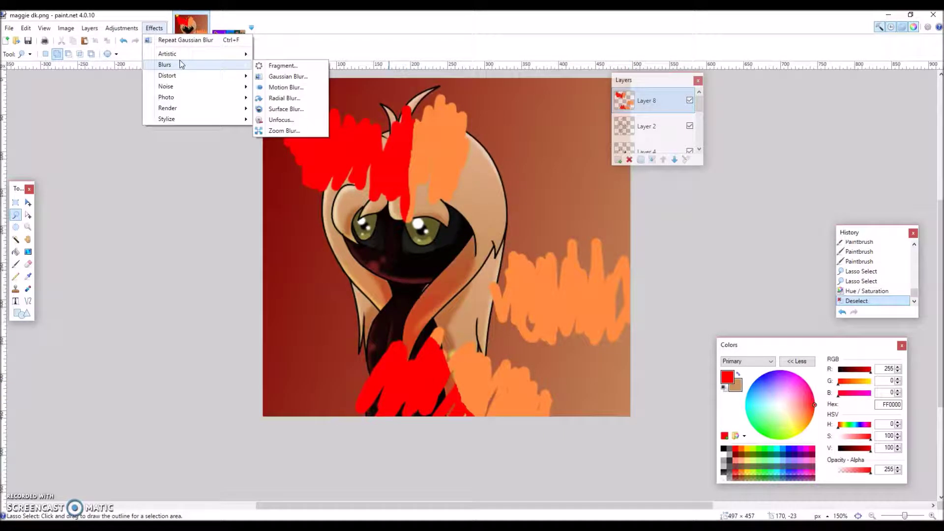
left_click(280, 77)
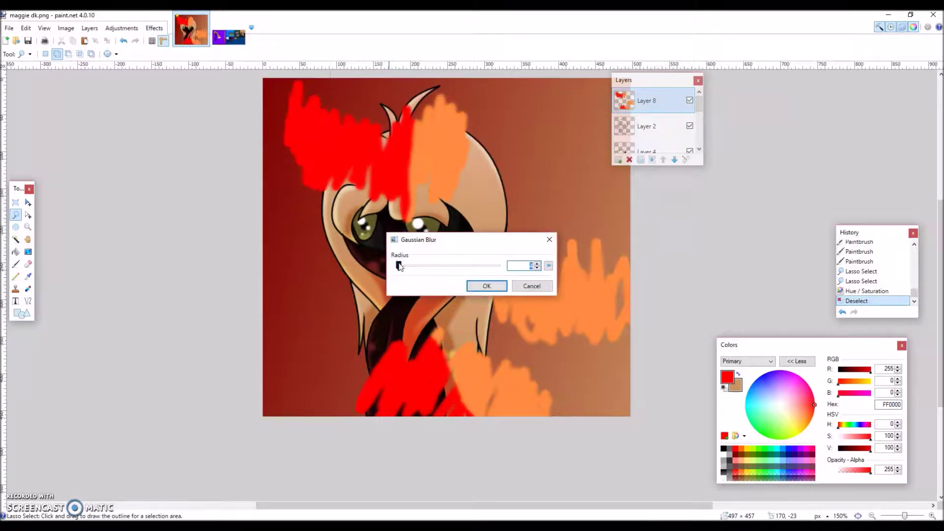
left_click_drag(399, 266, 438, 264)
left_click(486, 286)
- Change Layer 8's blend mode from Normal and reduce its opacity
left_click(685, 159)
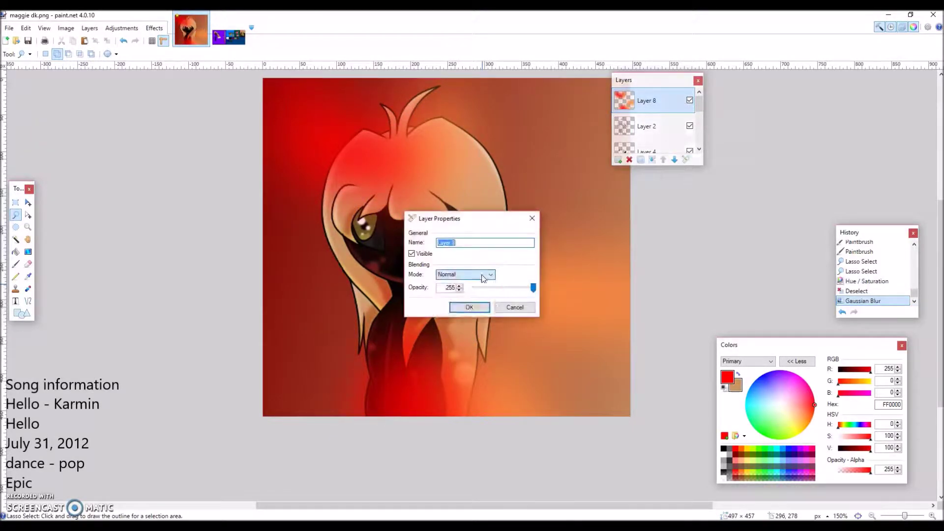
left_click(483, 274)
left_click(463, 337)
left_click_drag(532, 288, 491, 288)
left_click(469, 307)
- Add another top layer and cover the picture's left diagonal part with solid red using brush width 85
key("ctrl+shift+n")
key("b")
left_click(105, 54)
left_click(99, 148)
left_click_drag(276, 408, 340, 83)
scroll(421, 102, "up", 3)
scroll(363, 245, "down", 6)
scroll(363, 245, "up", 3)
left_click_drag(467, 148, 358, 274)
scroll(358, 274, "down", 1)
- Pick the tan BF8255 from the gradient on Layer 7 and paint a broad area over the right side on Layer 9
left_click(28, 276)
scroll(653, 123, "down", 3)
left_click(648, 114)
left_click(615, 305)
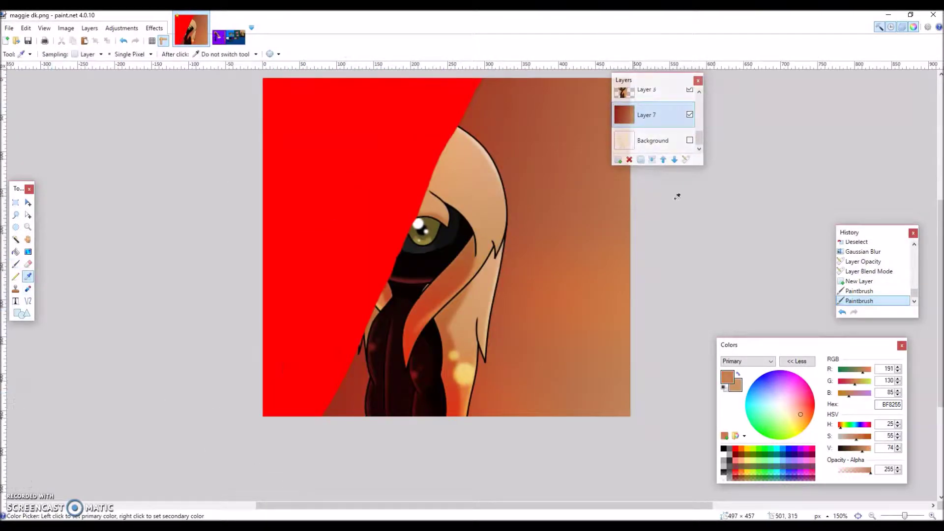
key("b")
key("ctrl+z")
mouse_move(413, 442)
left_mouse_down()
mouse_move(551, 196)
mouse_move(643, 200)
mouse_move(481, 463)
mouse_move(606, 272)
left_mouse_up()
scroll(550, 196, "up", 2)
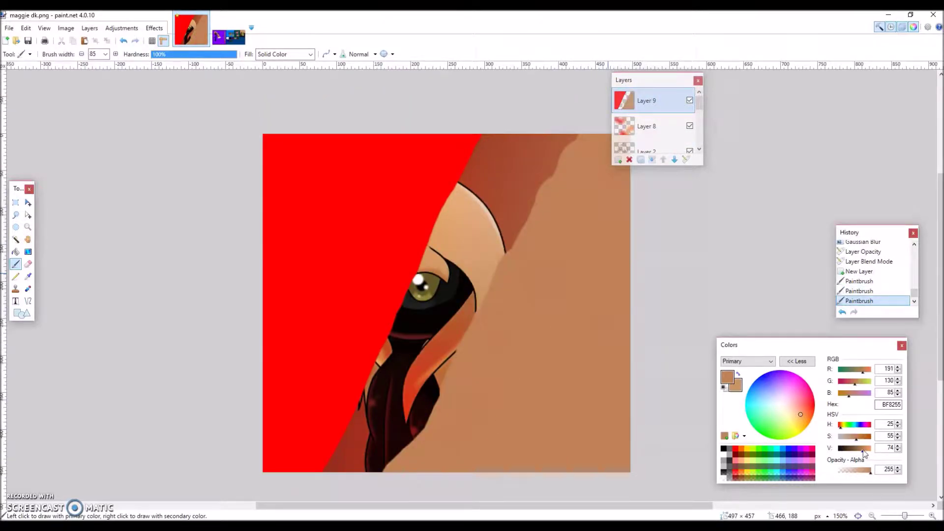
- Paint progressively brighter diagonal bands toward the canvas's lower-right corner on Layer 9, starting with colour E09864
left_click(867, 448)
mouse_move(499, 457)
left_mouse_down()
mouse_move(523, 426)
mouse_move(590, 457)
left_mouse_up()
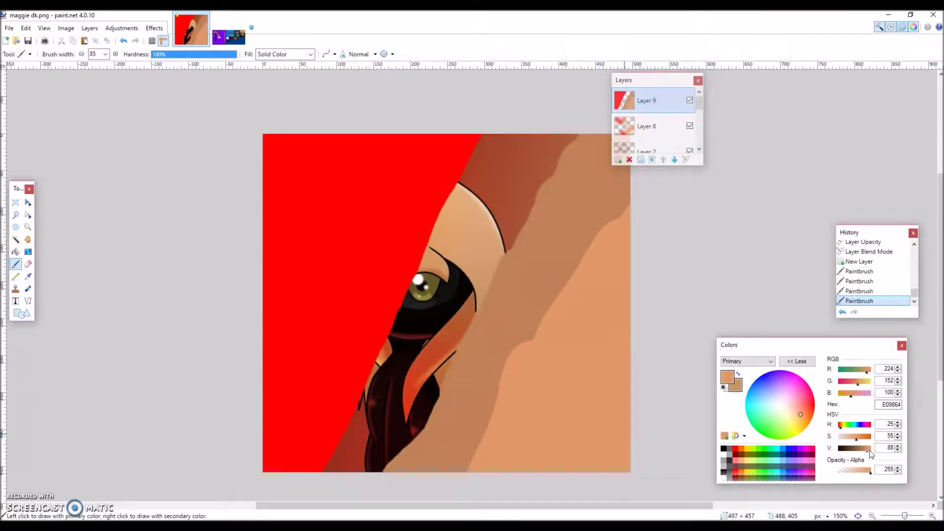
mouse_move(664, 402)
left_mouse_down()
mouse_move(631, 361)
mouse_move(566, 456)
left_mouse_up()
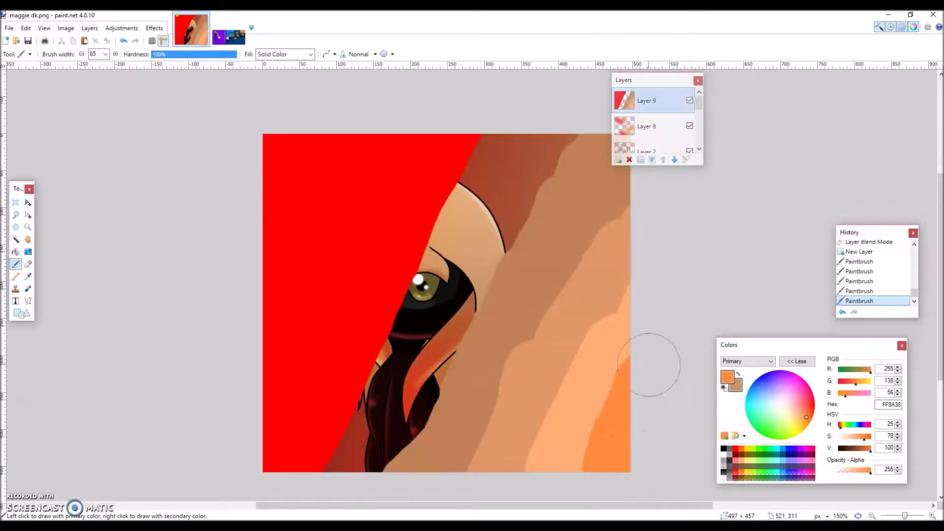